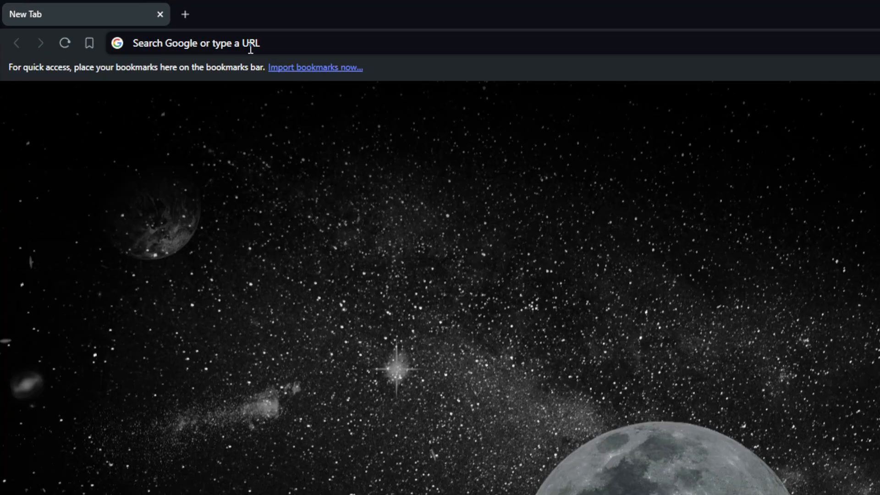
Step: Go to etsy.com in the browser and open its Sign in dialog
click(159, 29)
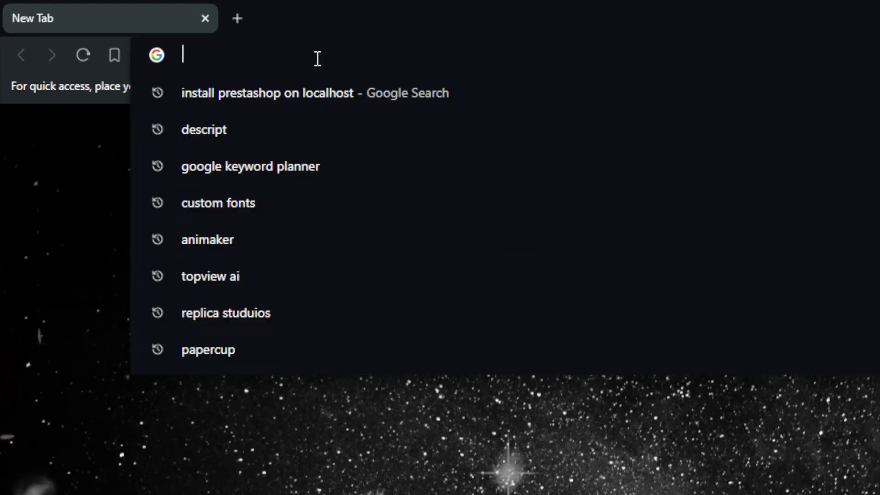
text(ets)
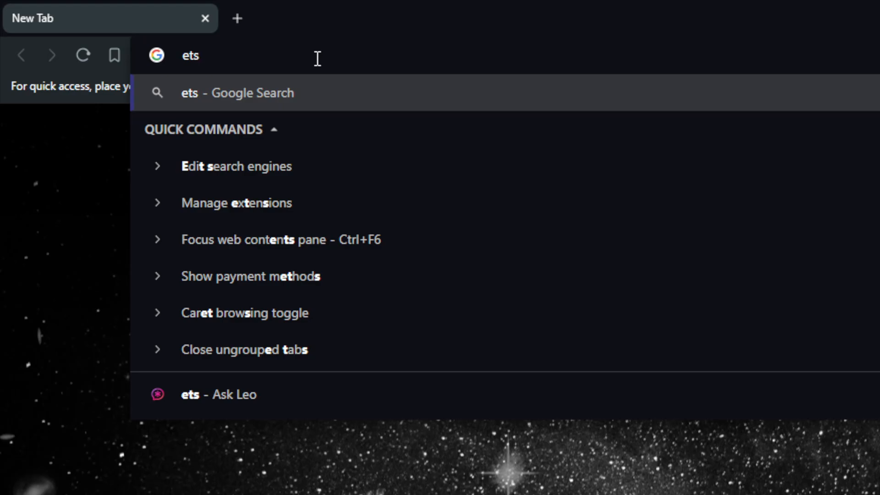
key(BackSpace)
key(BackSpace)
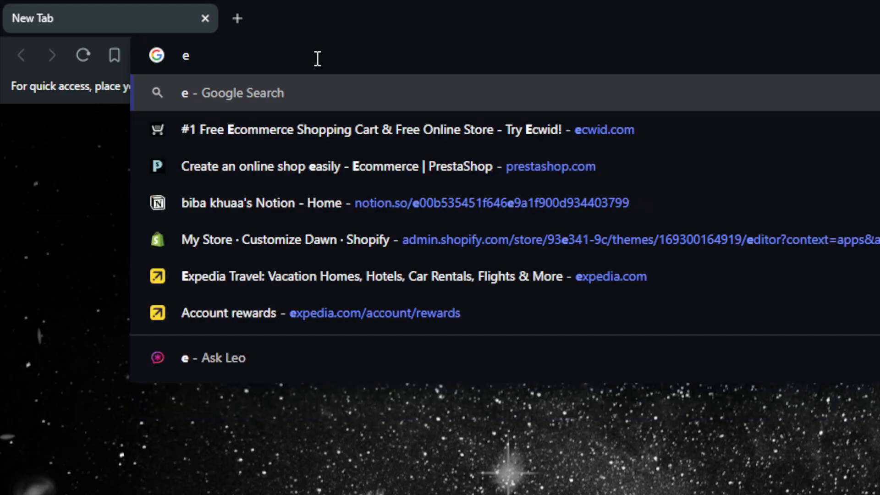
text(tsy)
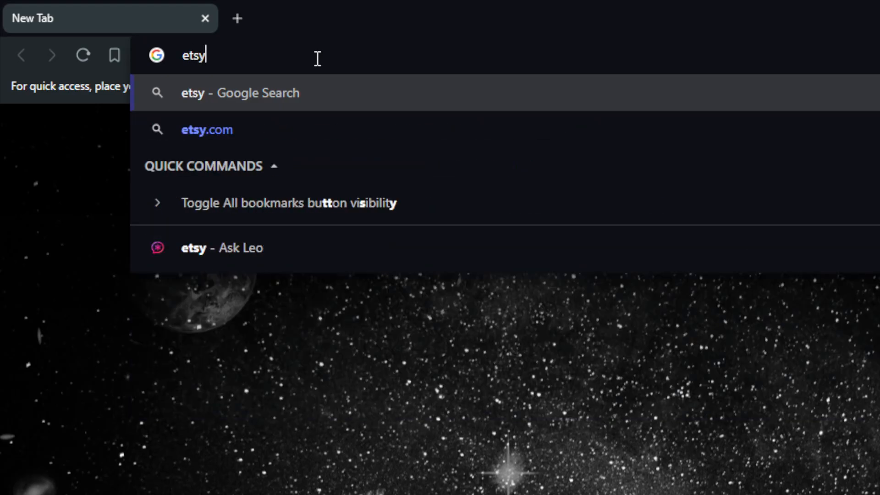
text(.com)
key(Return)
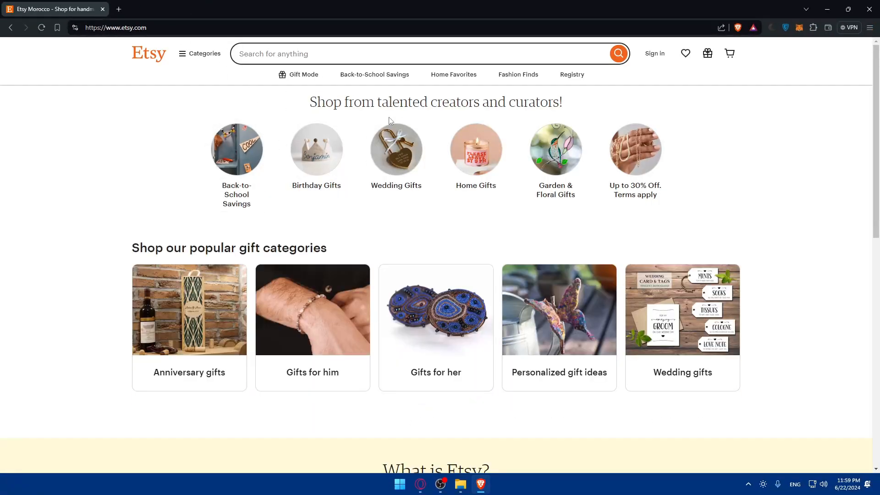
scroll(805, 275, down, 8)
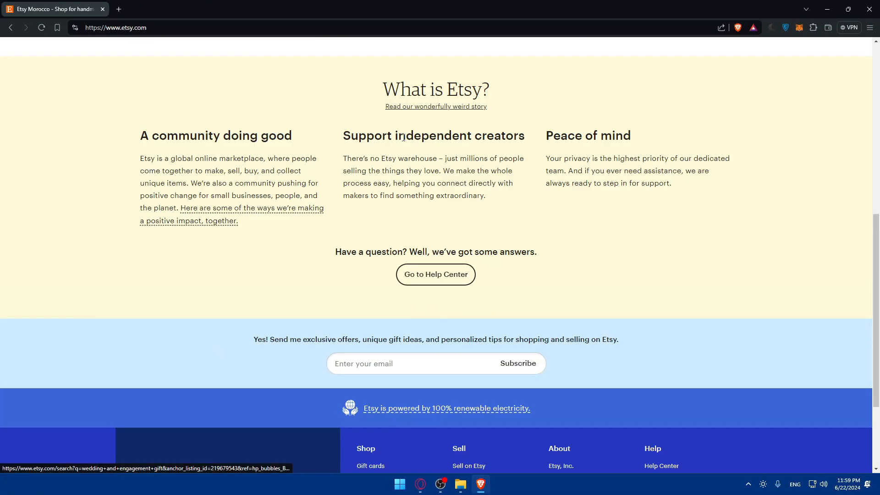
scroll(402, 137, up, 8)
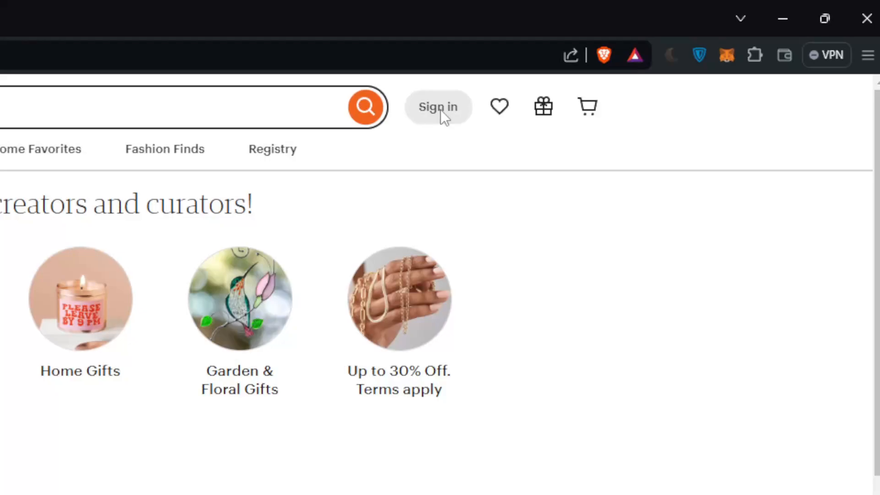
click(655, 54)
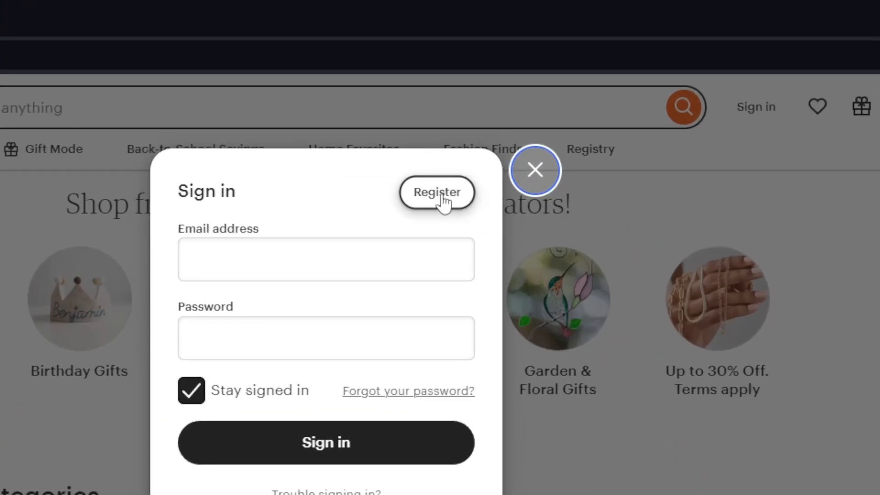
Step: Register a new Etsy account with Google, approving the sharing of account details
click(440, 195)
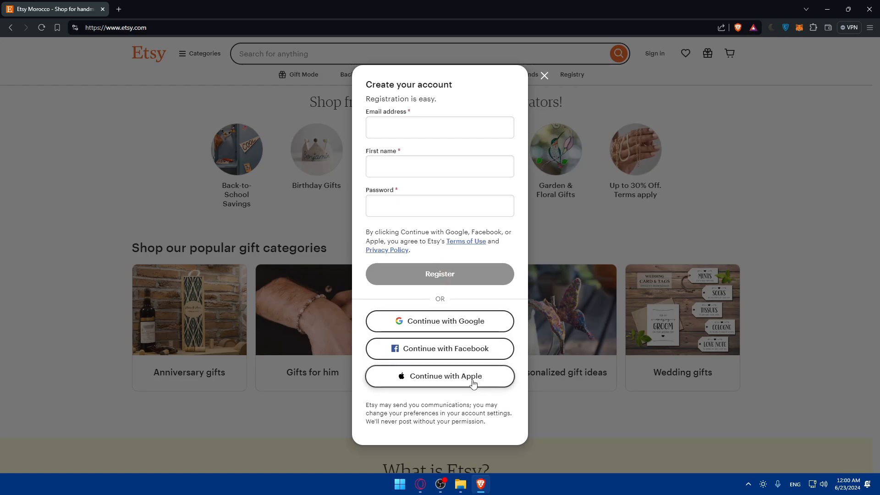
click(465, 328)
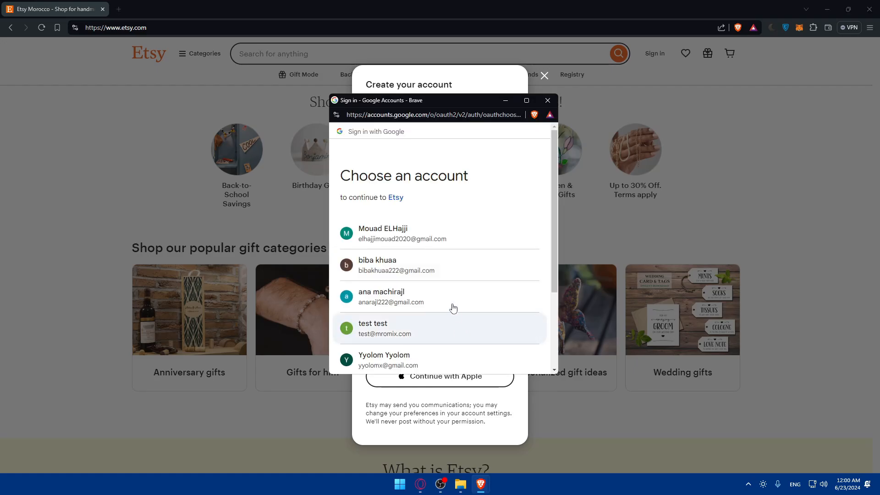
click(433, 300)
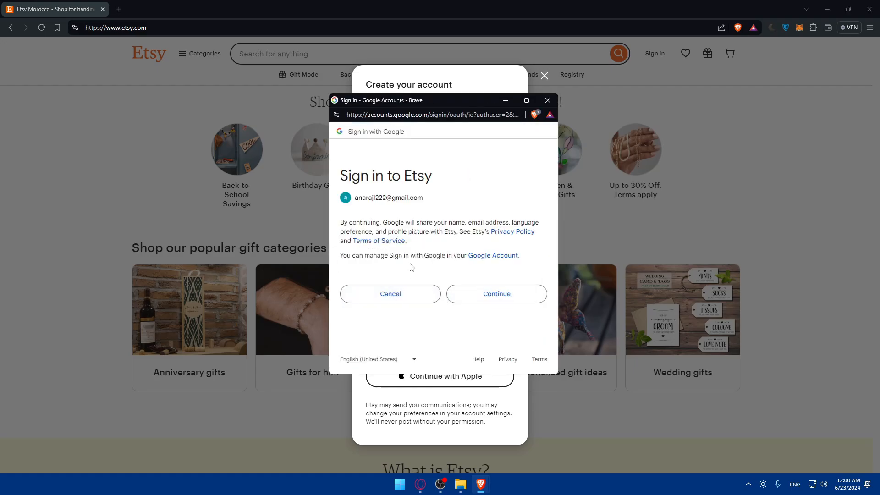
drag(338, 225, 482, 232)
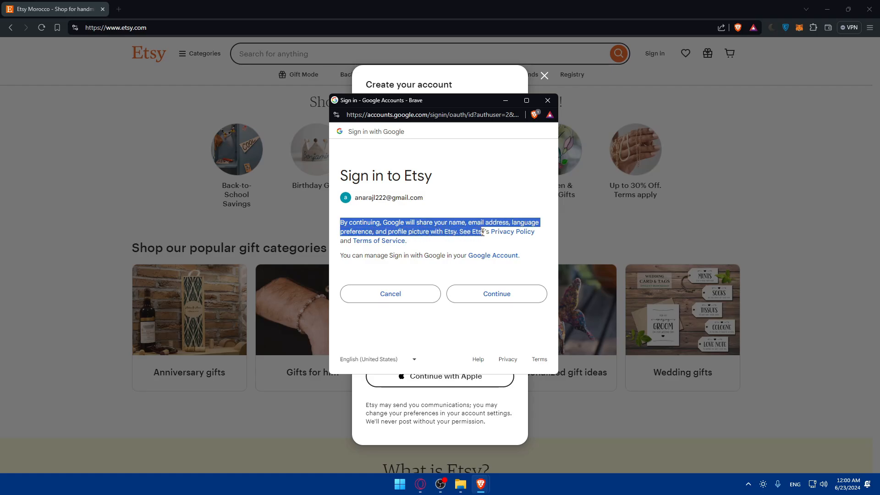
click(493, 238)
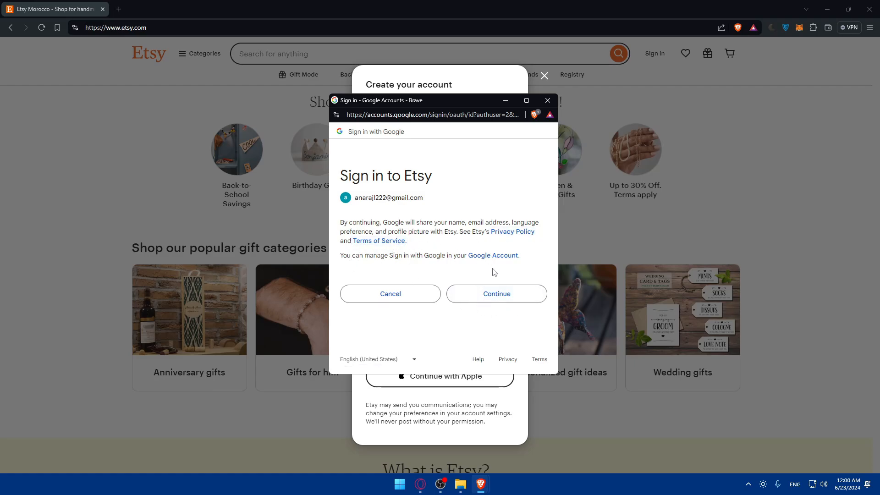
click(494, 296)
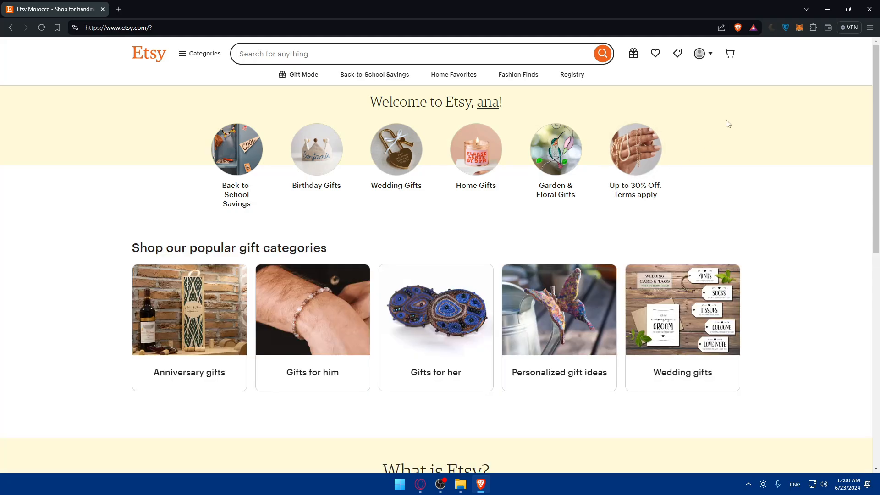
Step: Go to the 'How to sell on Etsy' page from the account avatar menu
click(701, 54)
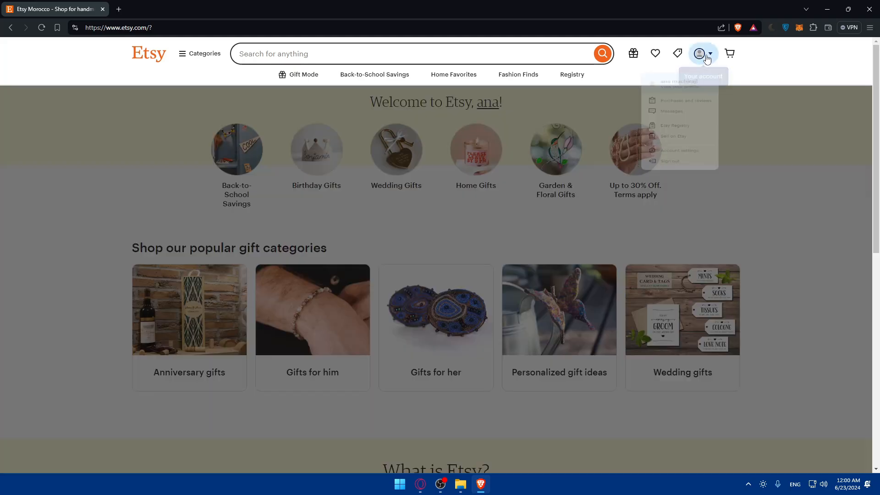
click(753, 171)
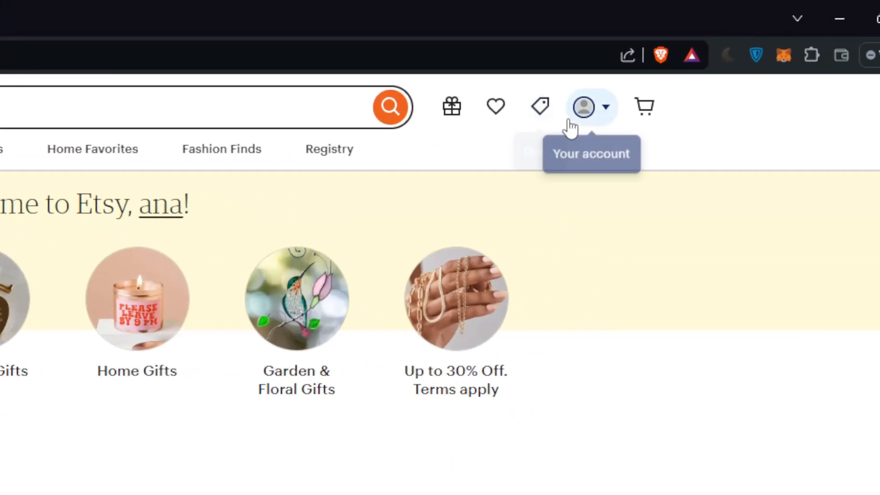
click(701, 55)
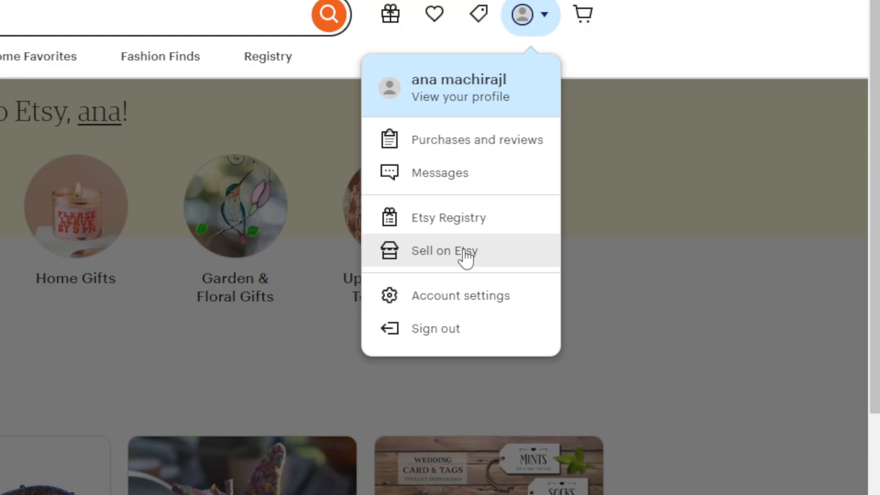
click(465, 256)
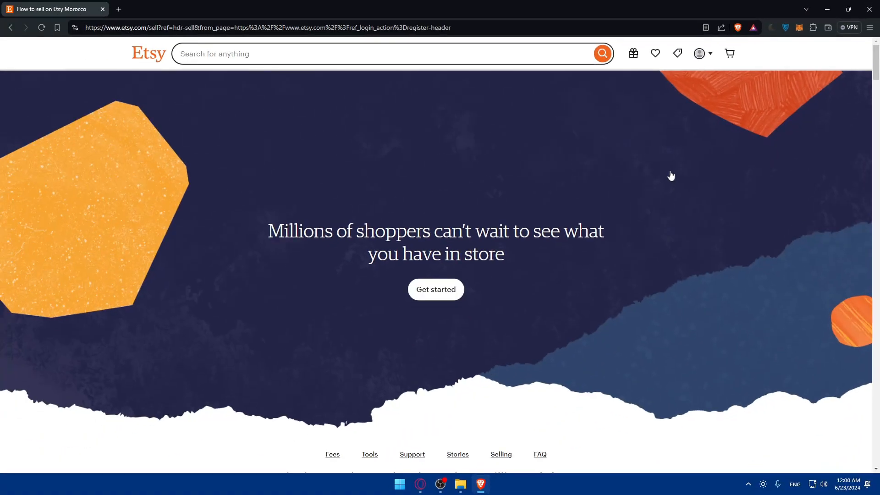
drag(257, 233, 618, 225)
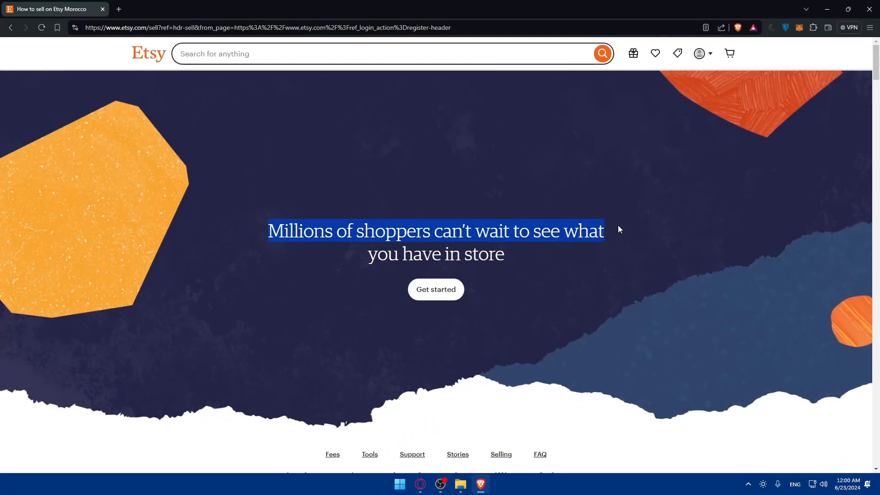
click(620, 224)
drag(367, 255, 557, 258)
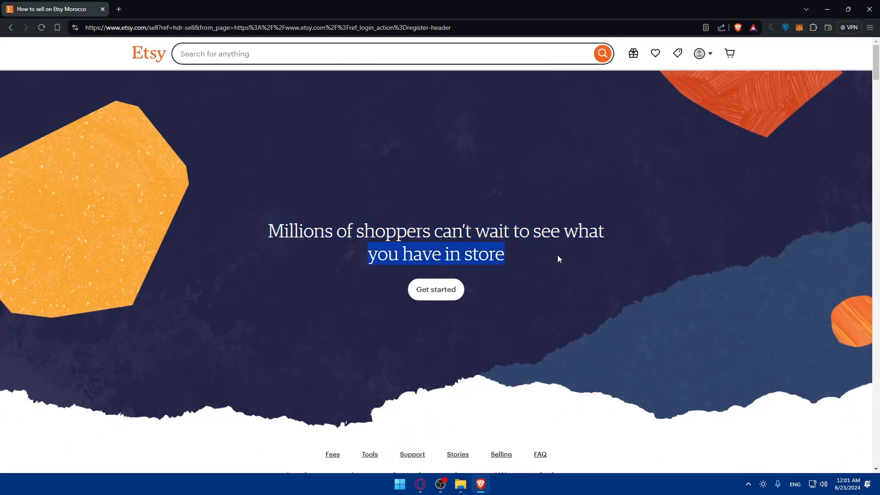
Step: Start shop setup with Get started and read the Welcome page introduction
click(428, 295)
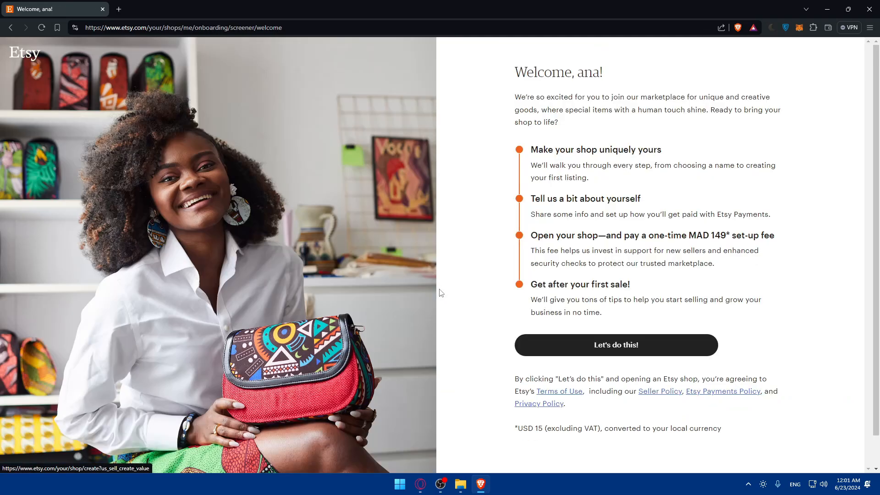
drag(508, 64, 640, 73)
click(639, 72)
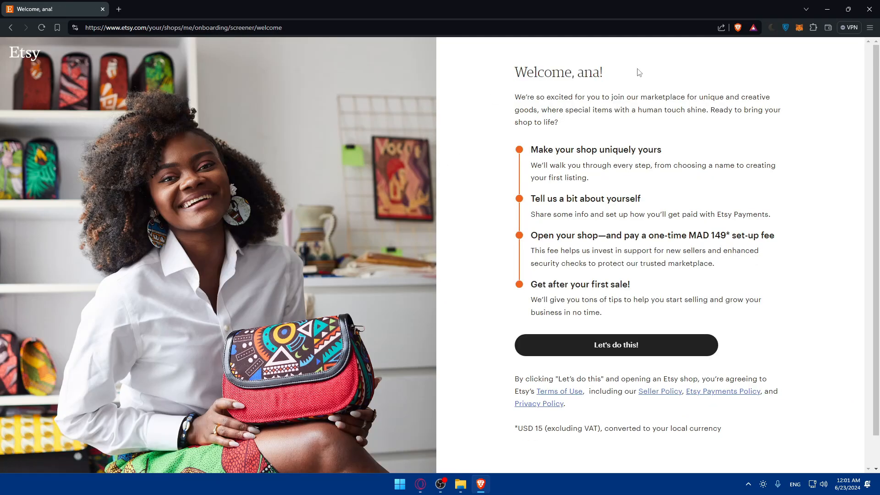
drag(565, 71, 636, 76)
click(636, 75)
drag(515, 98, 709, 96)
click(655, 97)
click(713, 97)
drag(545, 109, 614, 110)
click(625, 122)
drag(713, 111, 787, 113)
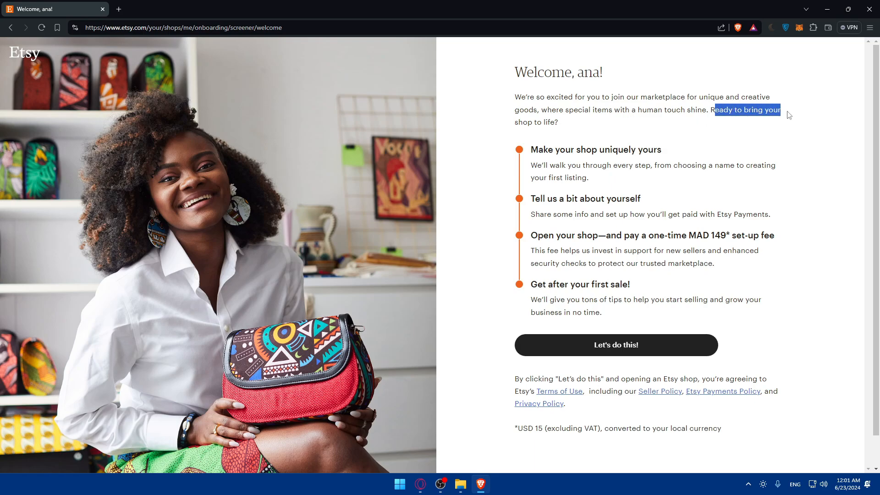
click(787, 112)
drag(515, 122, 567, 127)
click(554, 136)
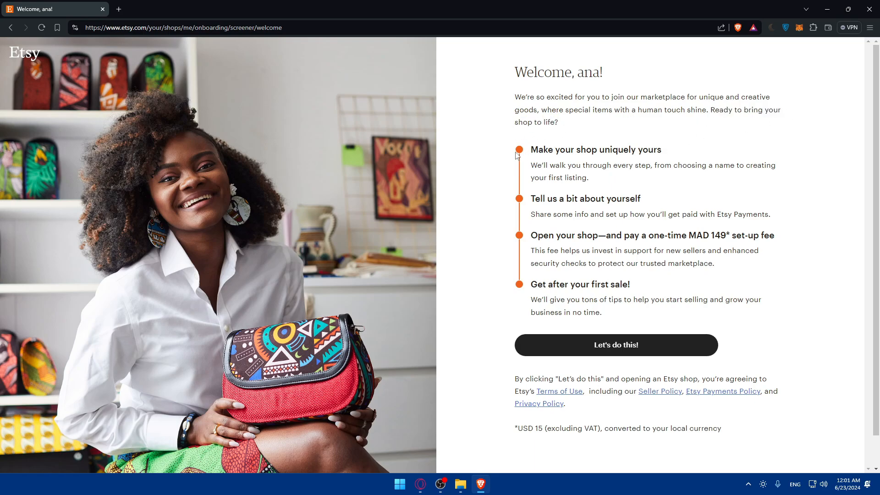
Step: Read the three setup steps, including the MAD 149 set-up fee explanation
drag(525, 150, 621, 154)
click(679, 151)
drag(530, 152, 672, 151)
click(674, 151)
drag(539, 165, 605, 182)
click(646, 166)
click(601, 181)
drag(530, 198, 679, 203)
drag(534, 214, 626, 215)
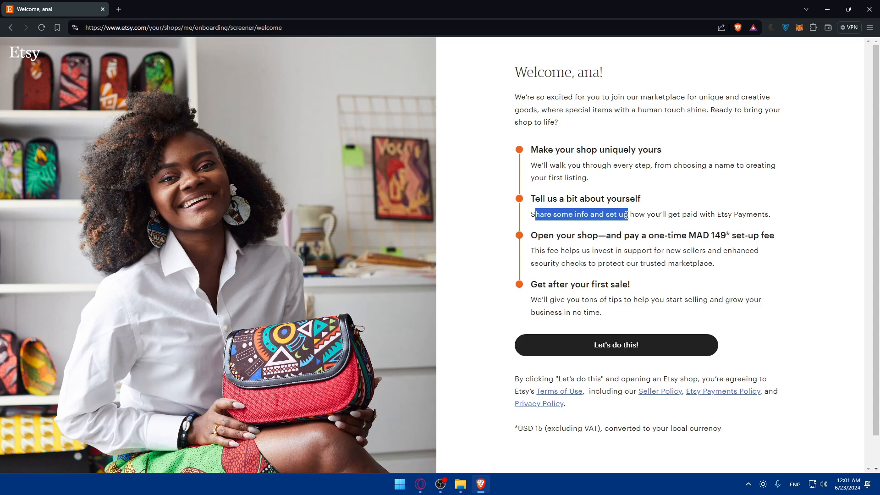
click(626, 215)
drag(534, 236, 570, 236)
drag(530, 236, 781, 239)
click(695, 235)
click(731, 237)
click(691, 236)
click(711, 237)
click(654, 244)
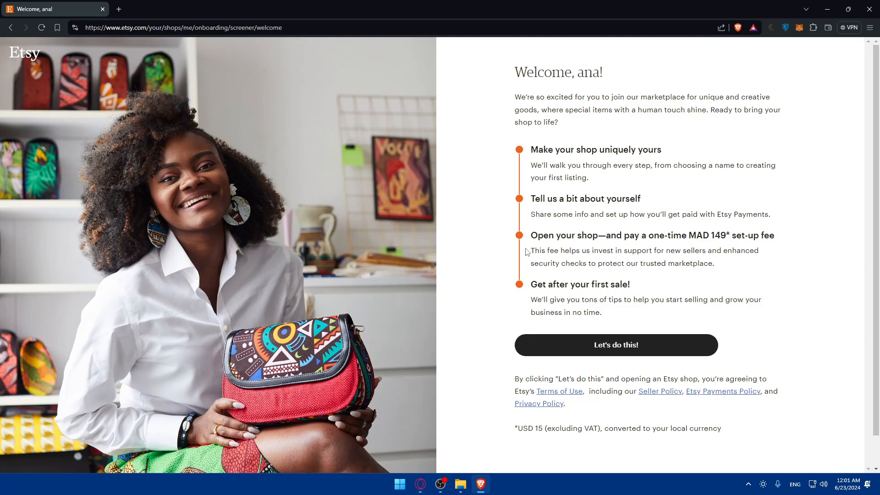
drag(530, 252, 731, 263)
click(731, 263)
drag(529, 288, 653, 287)
click(653, 288)
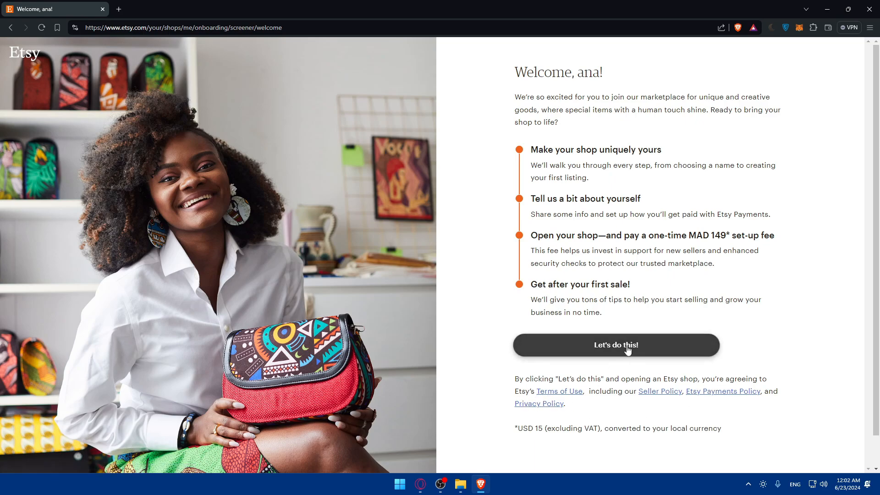
Step: Review the USD 15 fee footnote, then begin setup with Let's do this!
drag(514, 428, 662, 429)
click(542, 428)
click(600, 431)
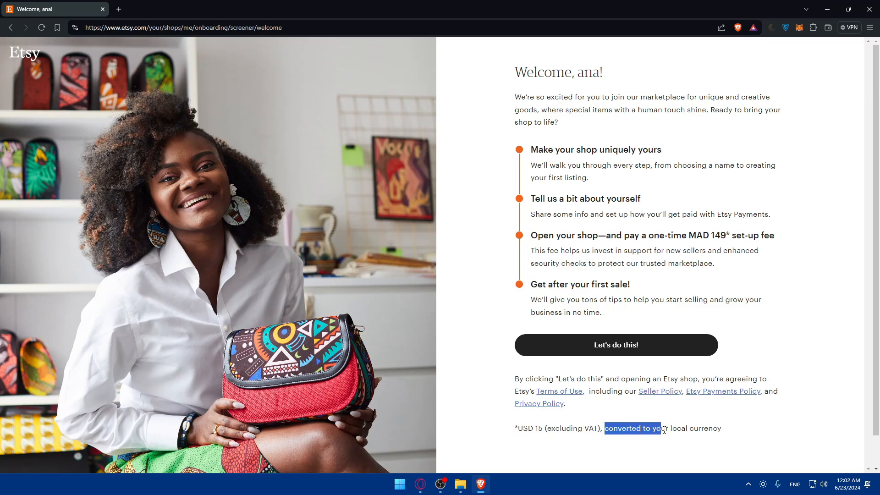
click(662, 429)
double_click(717, 235)
click(717, 235)
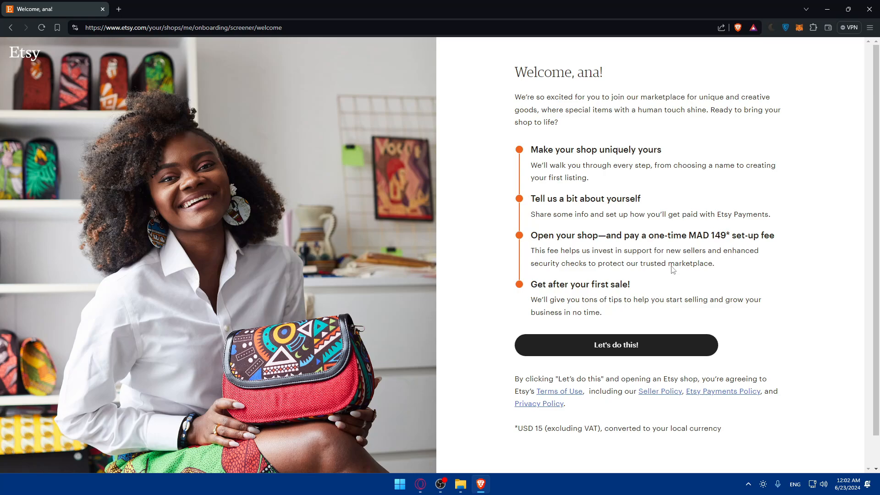
click(619, 346)
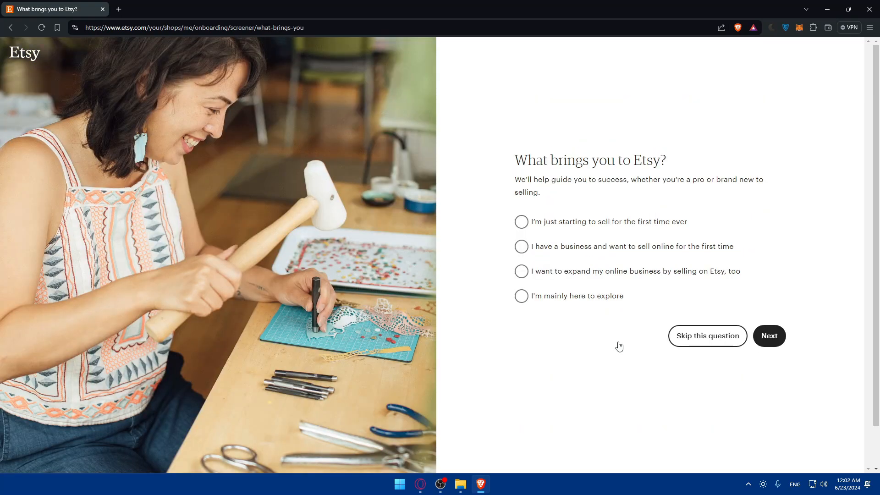
Step: Answer 'What brings you to Etsy?' with 'I'm mainly here to explore'
drag(502, 168, 623, 161)
click(526, 159)
drag(514, 161, 683, 165)
drag(512, 178, 647, 188)
click(647, 188)
drag(631, 183, 719, 182)
click(727, 191)
click(560, 298)
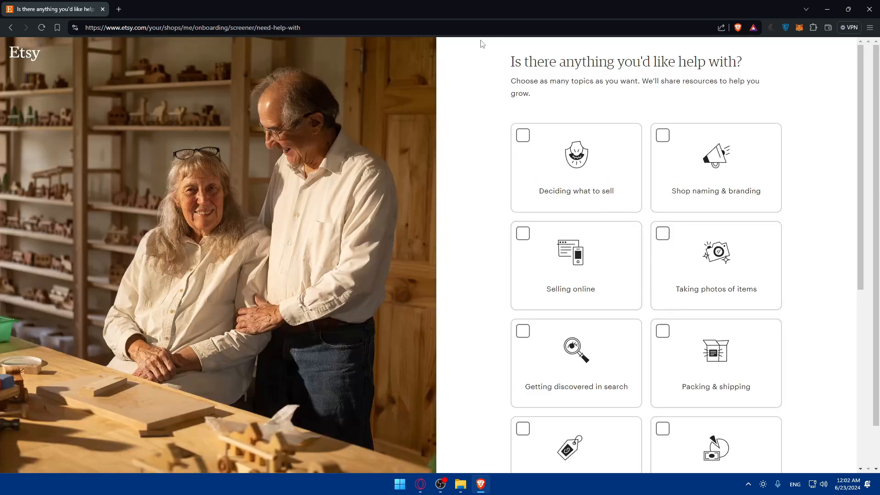
Step: Try the help-topic cards, ticking and unticking Deciding what to sell, Taking photos, Packing & shipping
drag(506, 60, 758, 65)
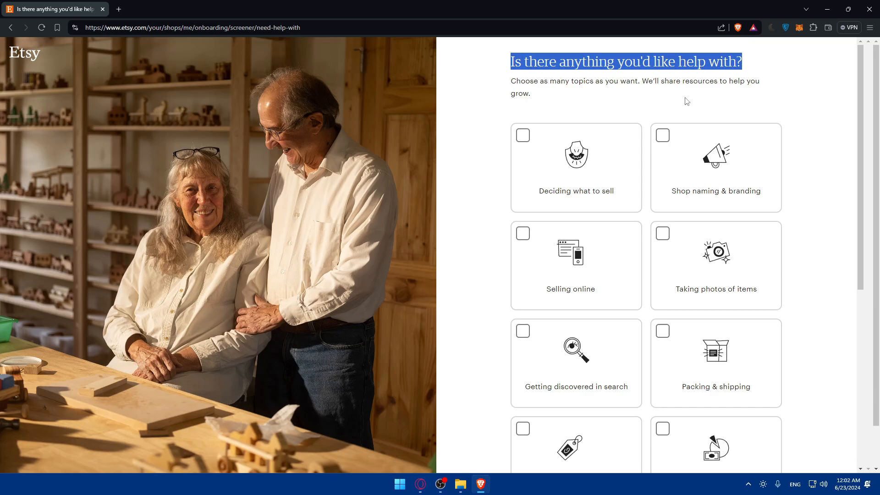
scroll(652, 109, down, 7)
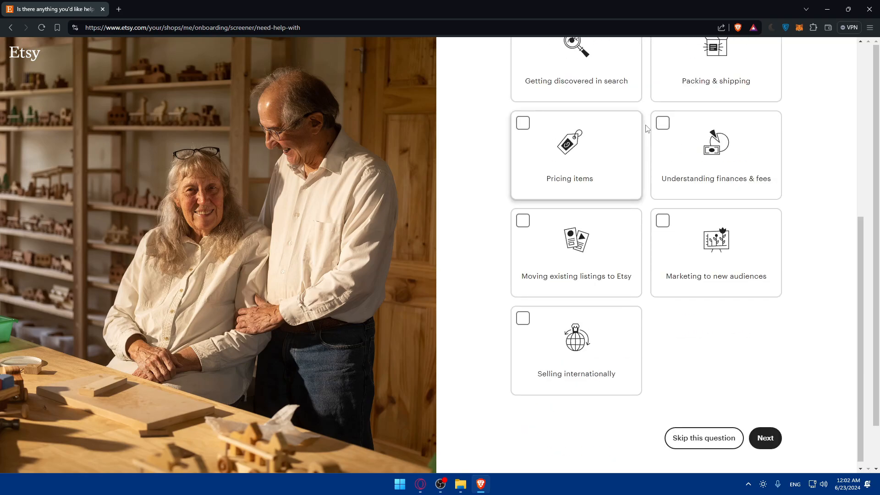
scroll(644, 129, up, 7)
click(563, 154)
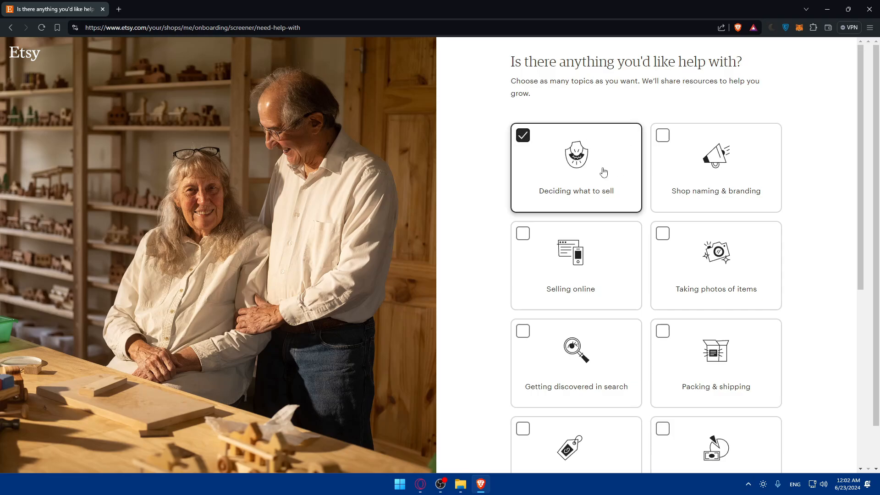
click(609, 173)
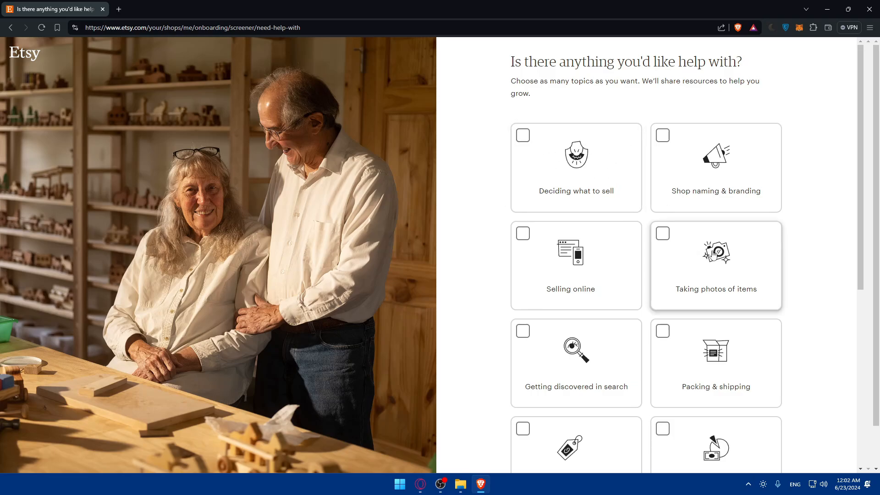
click(713, 253)
click(714, 253)
scroll(713, 253, down, 3)
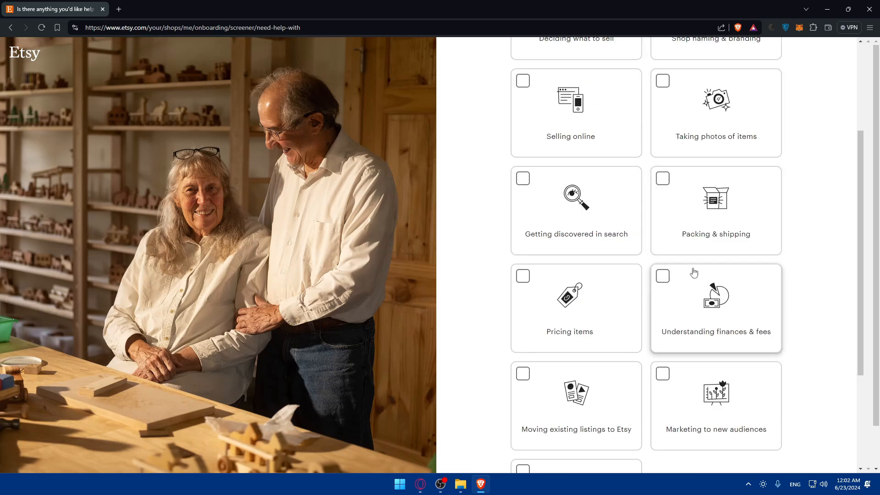
click(715, 222)
click(715, 221)
Step: Select Packing & shipping and Selling internationally as help topics and submit
scroll(686, 262, down, 3)
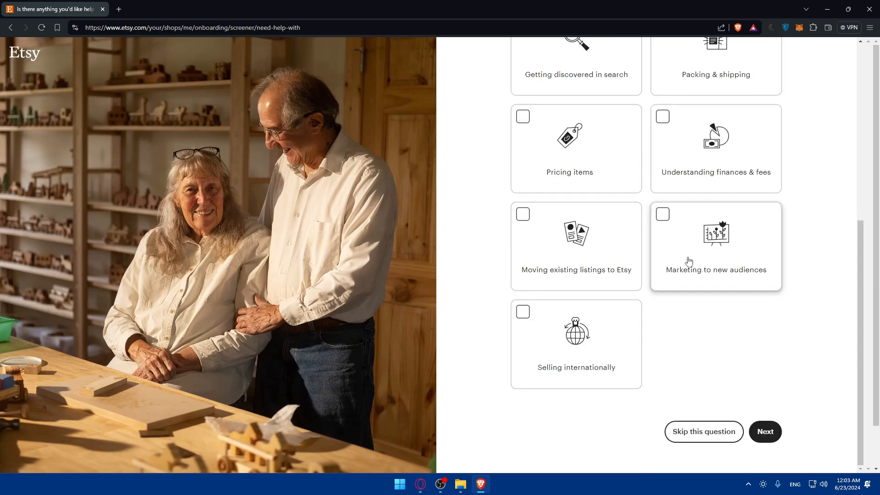
scroll(685, 264, up, 6)
scroll(686, 265, down, 6)
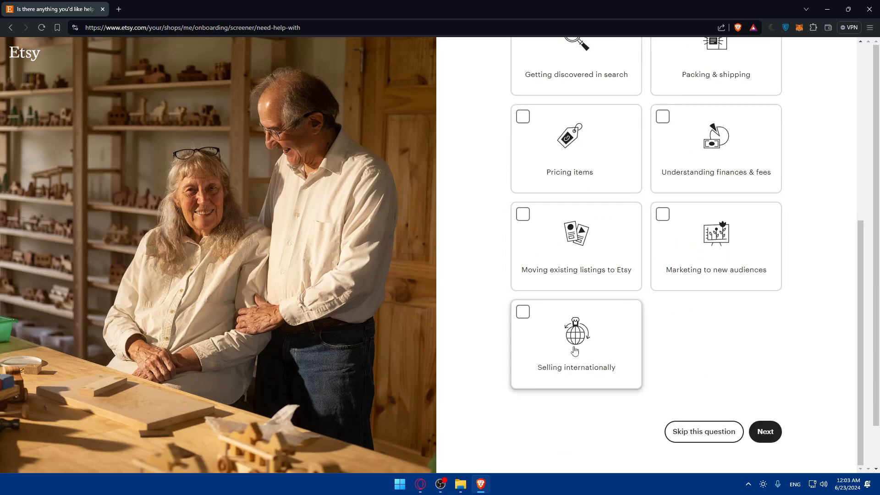
scroll(574, 351, up, 5)
click(679, 273)
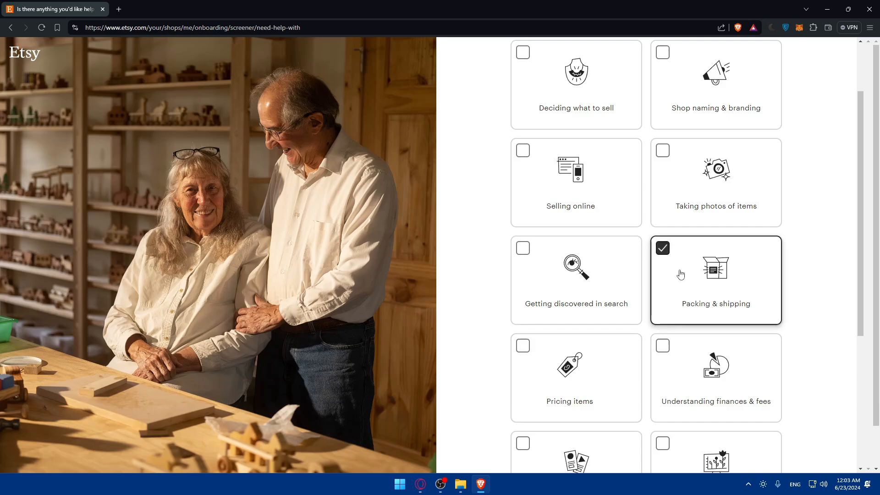
scroll(686, 280, down, 5)
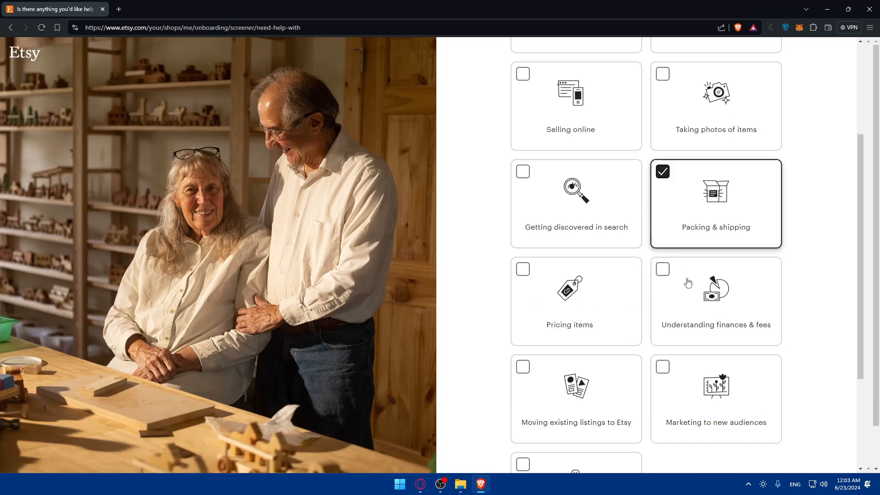
click(582, 353)
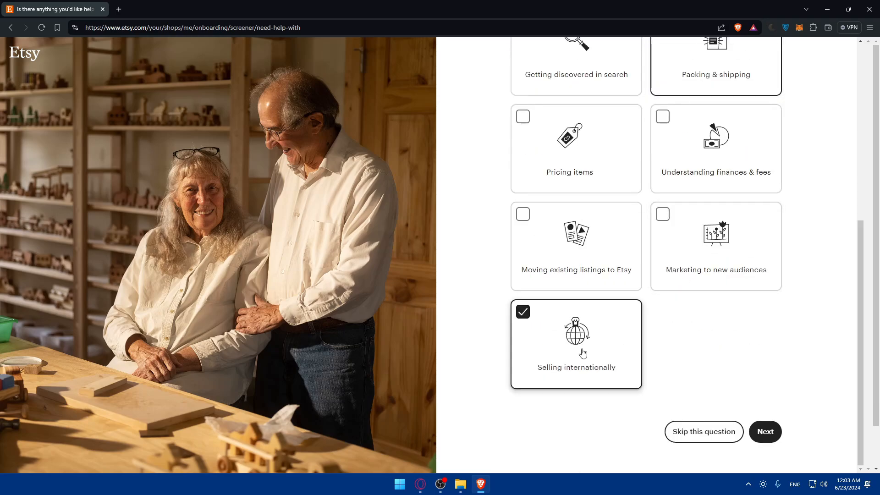
click(773, 431)
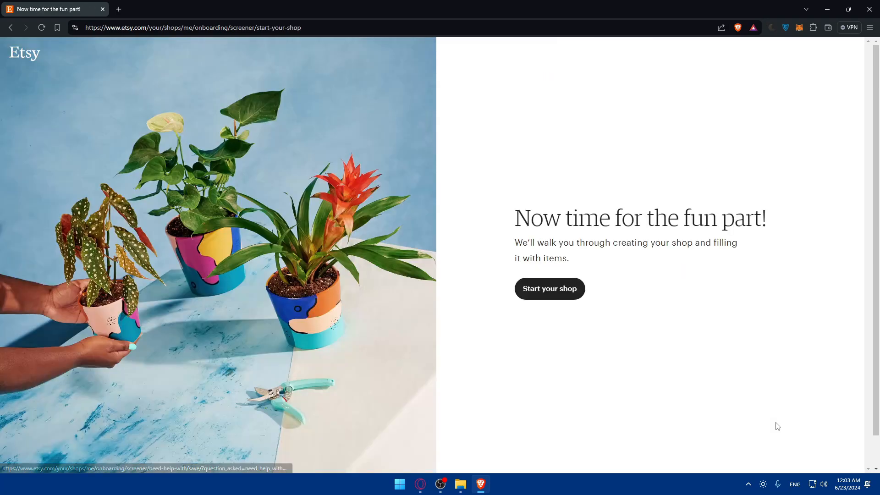
Step: Read the 'Now time for the fun part!' page and choose Start your shop
drag(514, 225, 782, 221)
click(782, 221)
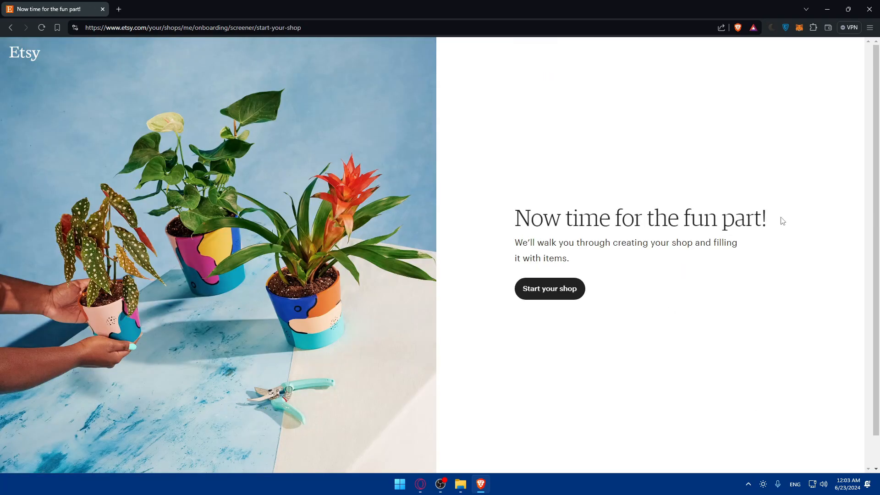
drag(511, 243, 631, 243)
click(658, 237)
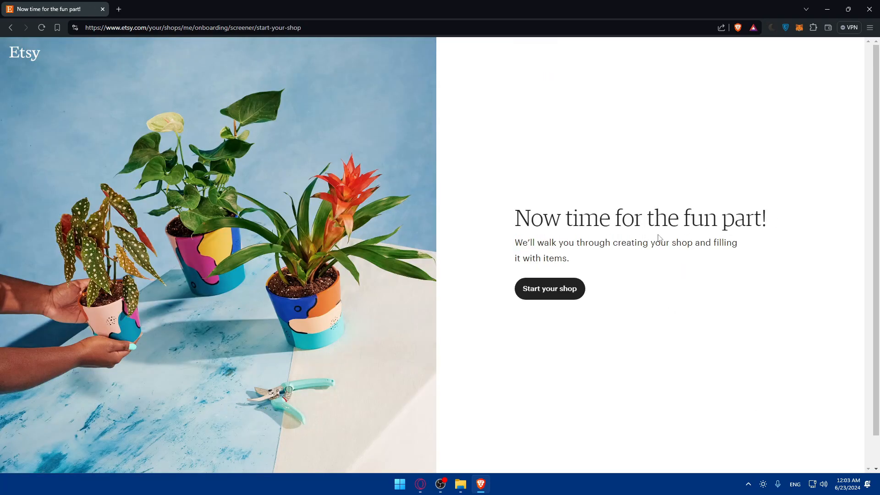
click(552, 295)
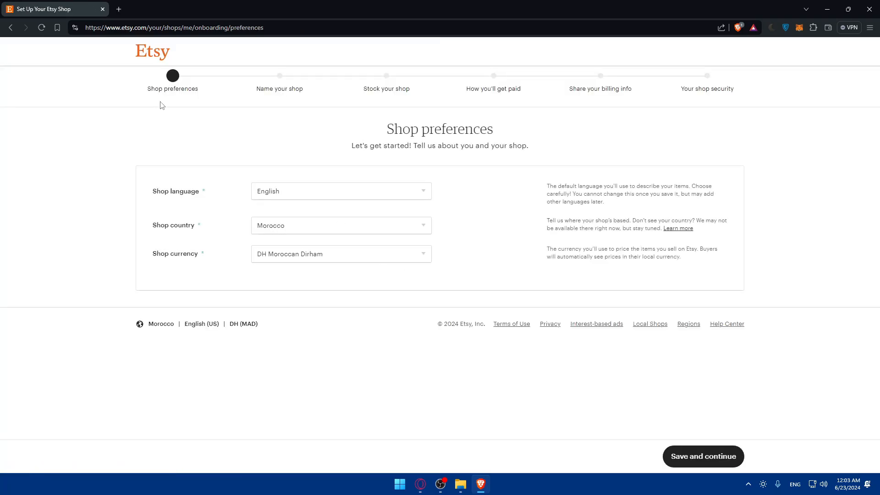
Step: Keep English, Morocco and Moroccan Dirham as shop preferences and save them
drag(162, 105, 754, 87)
click(755, 87)
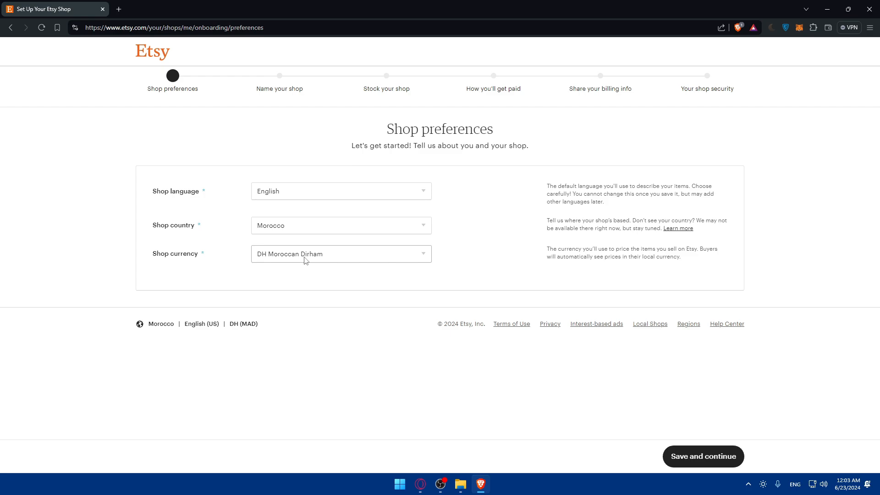
click(701, 456)
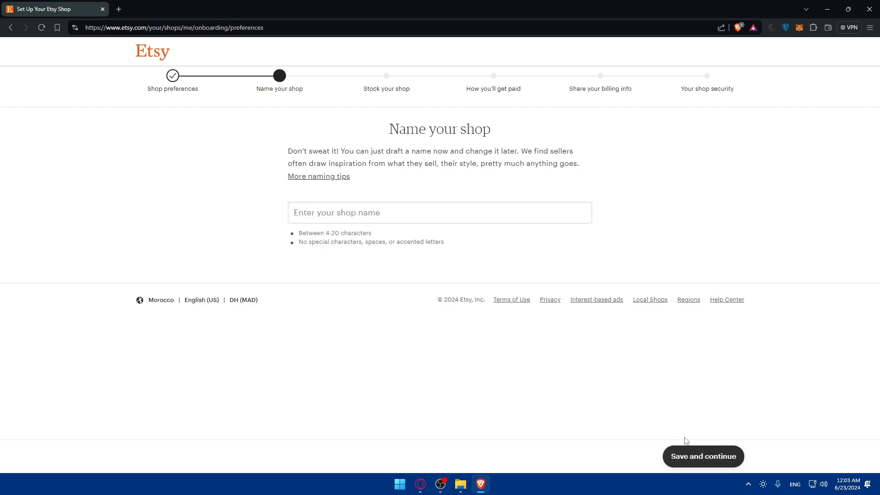
Step: Name the shop Omix01 after Omix proves taken, and save the name
click(372, 215)
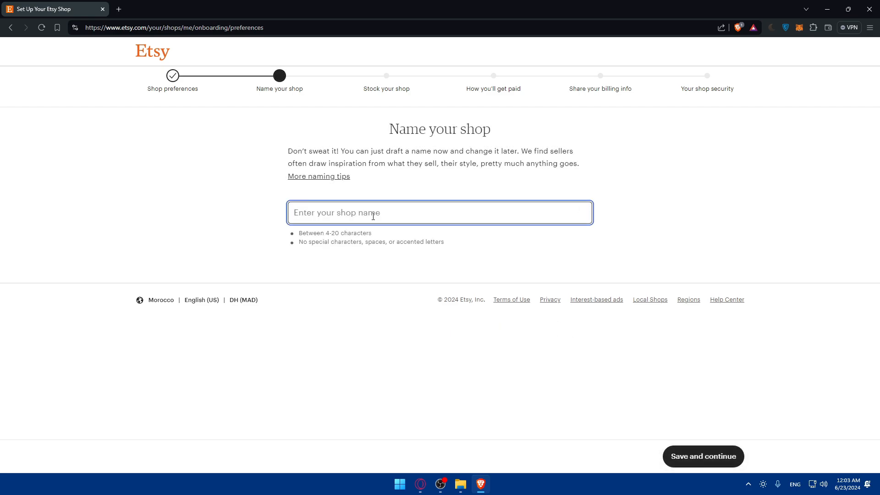
text(Omix)
click(214, 224)
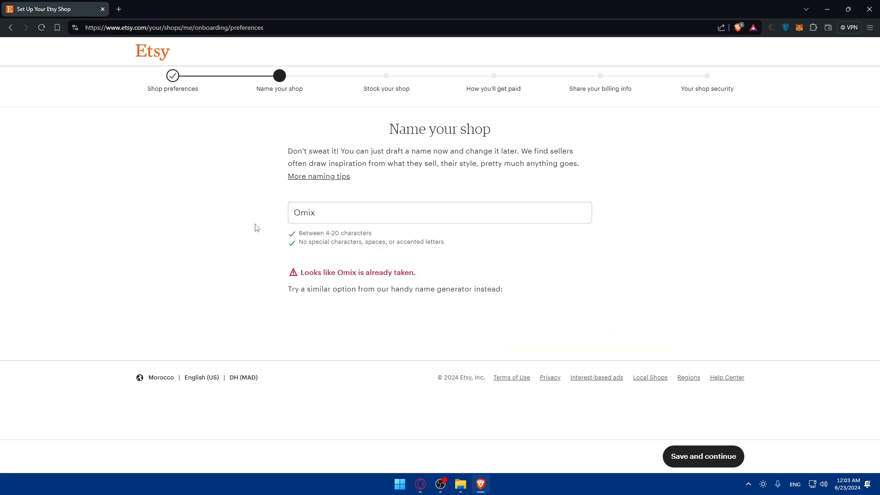
click(331, 214)
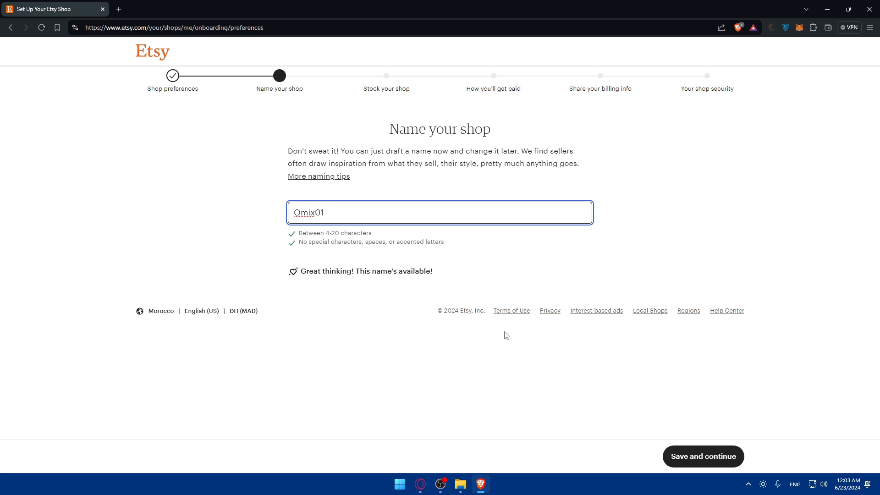
click(689, 455)
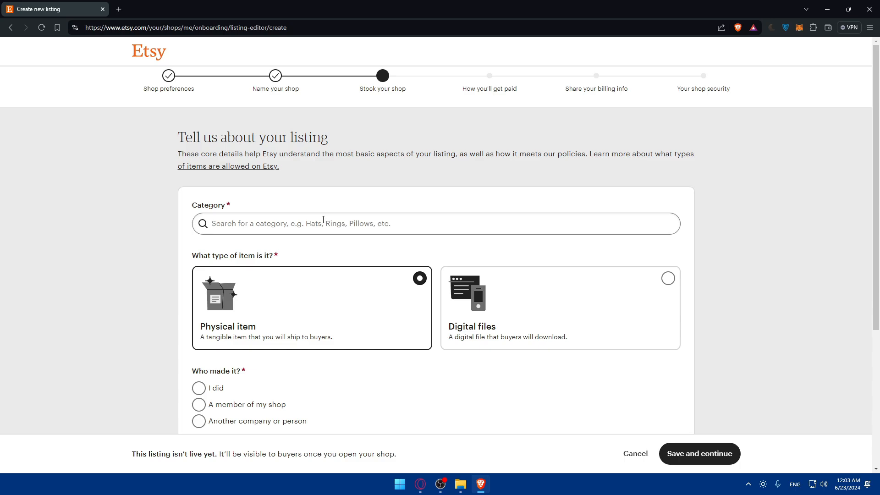
Step: Mark the listing as digital files and set its category to Picture Frames via 'nature pictur'
scroll(334, 302, down, 3)
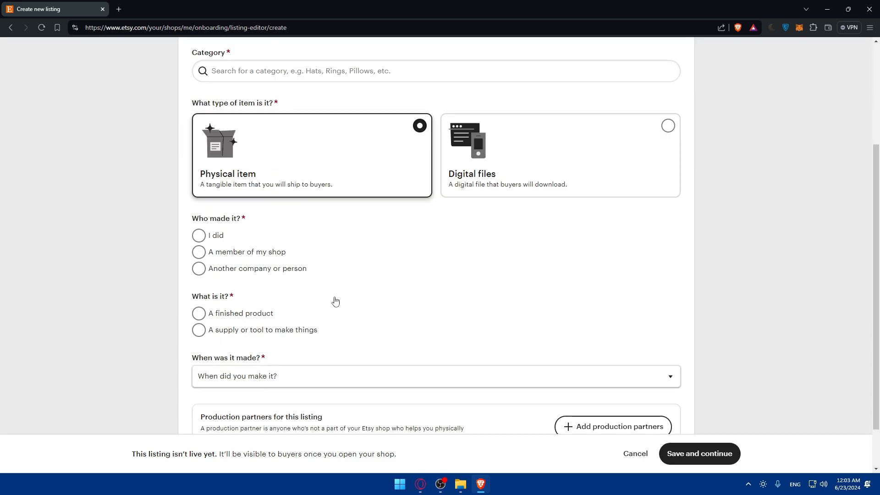
click(518, 147)
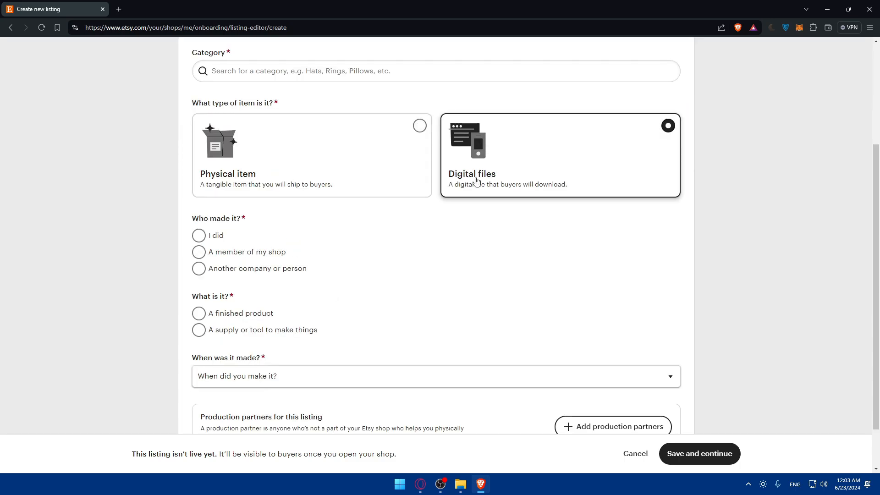
scroll(453, 192, up, 3)
click(295, 224)
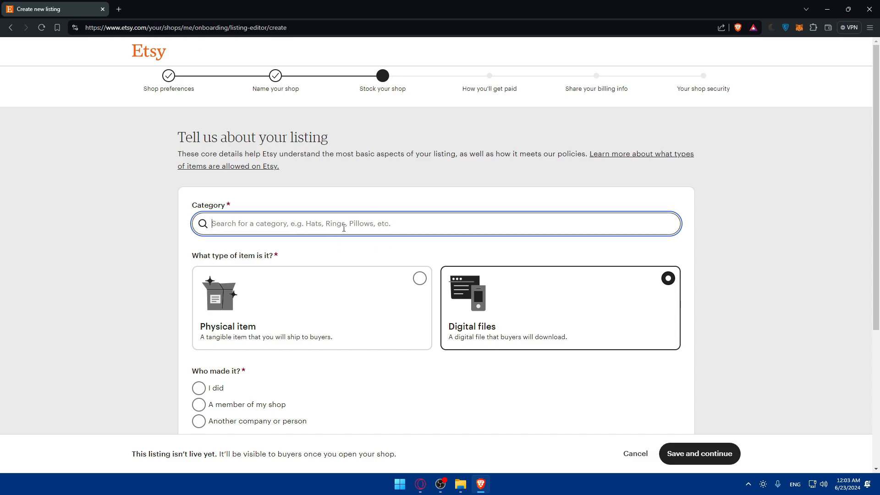
text(na)
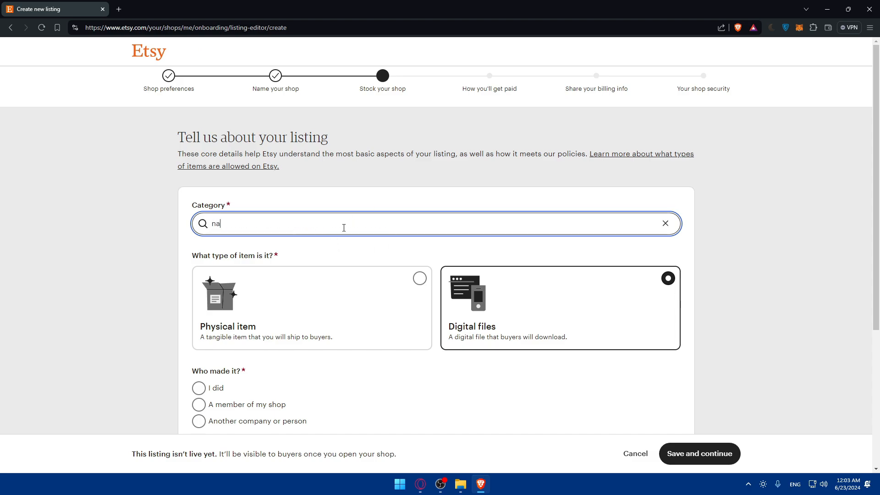
text(ture )
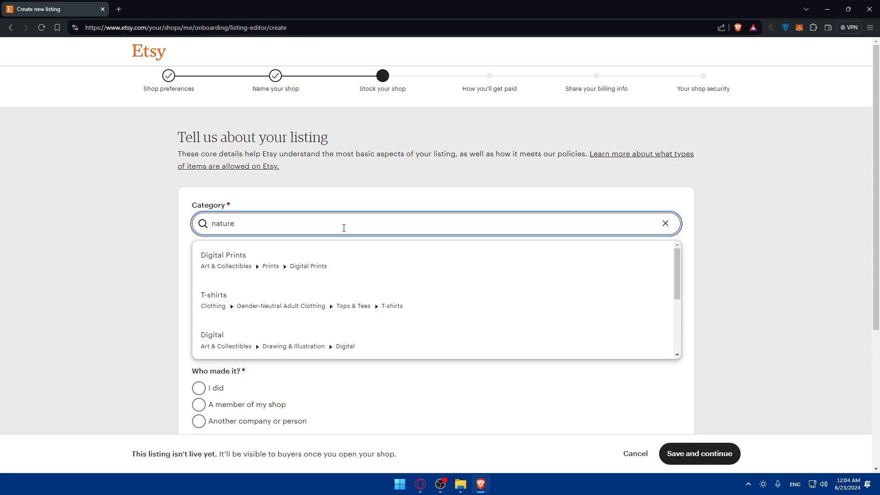
text(pictures)
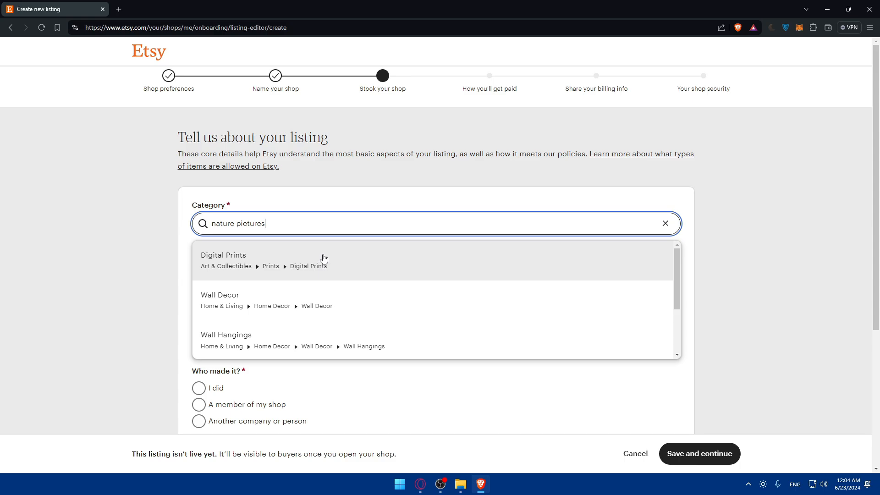
scroll(324, 260, down, 2)
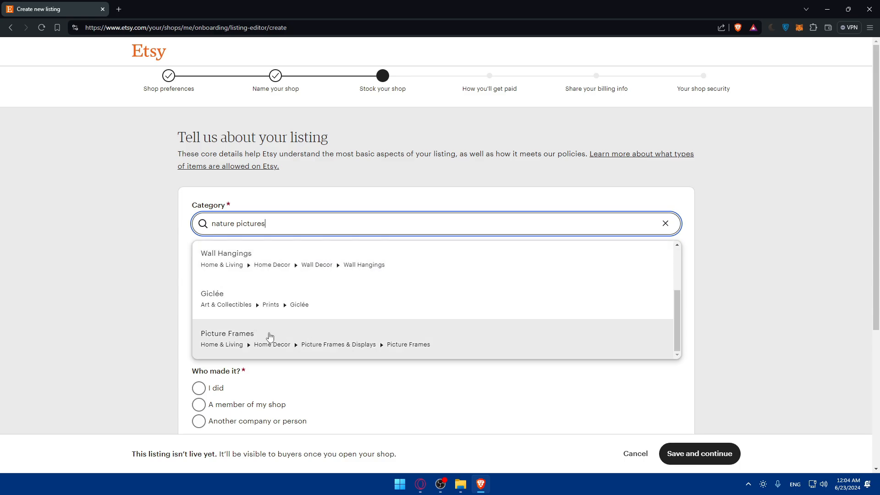
click(284, 334)
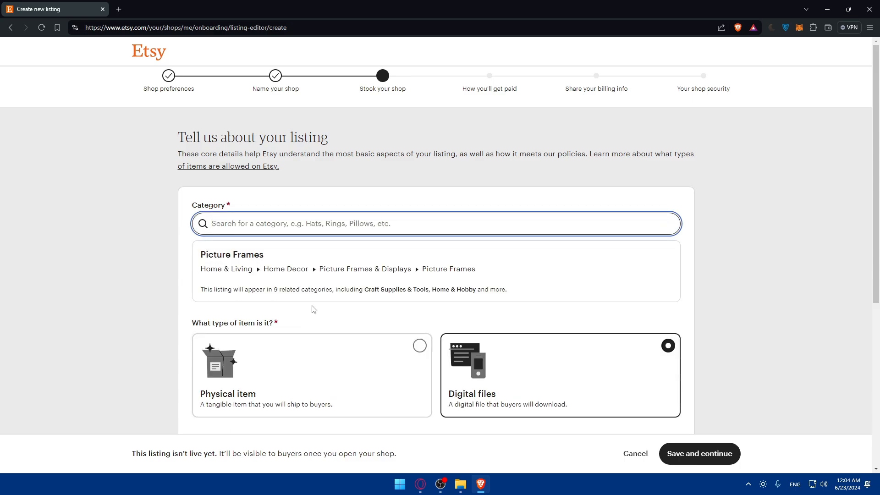
Step: Answer made by me, a finished product, made 2020 - 2024, and save
scroll(362, 271, down, 5)
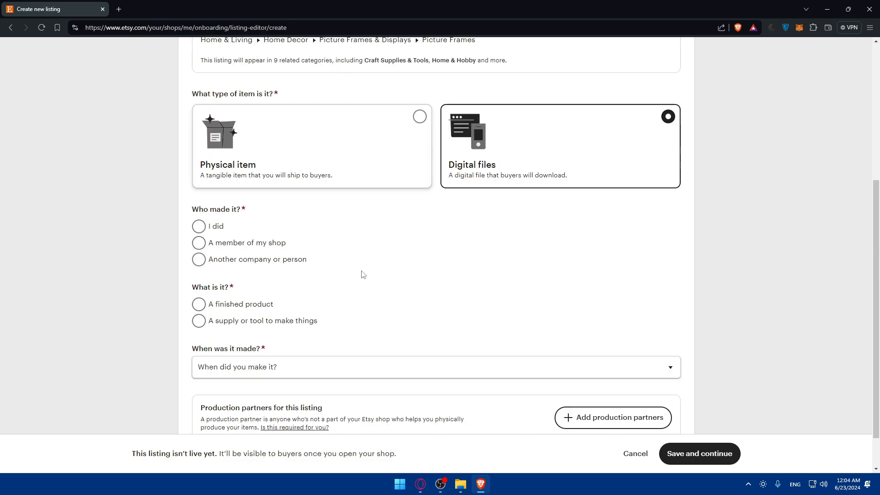
click(204, 230)
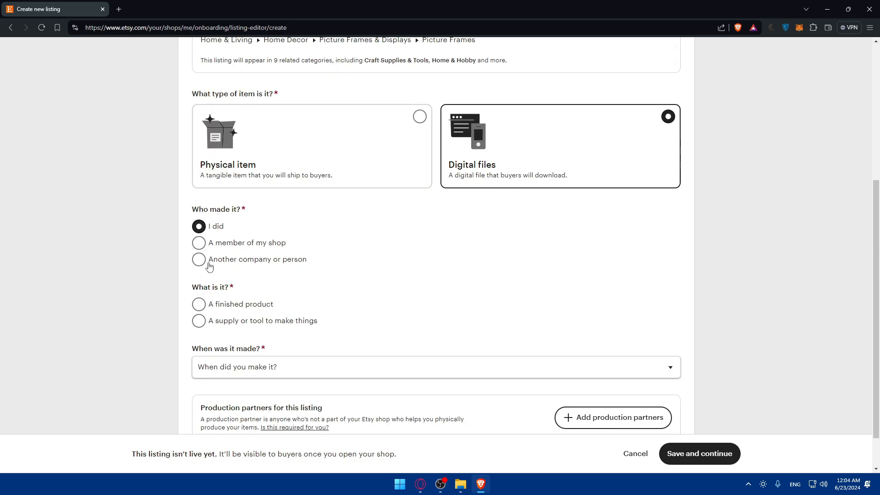
click(258, 309)
scroll(255, 306, down, 1)
click(249, 323)
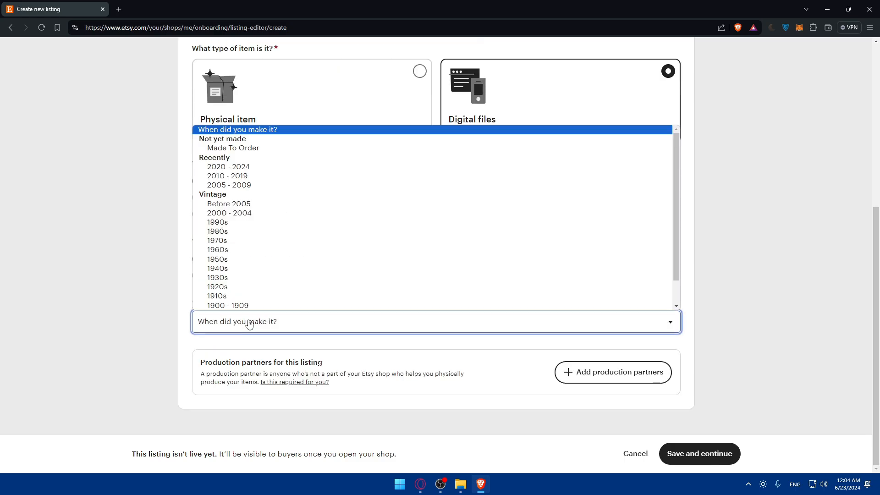
click(255, 168)
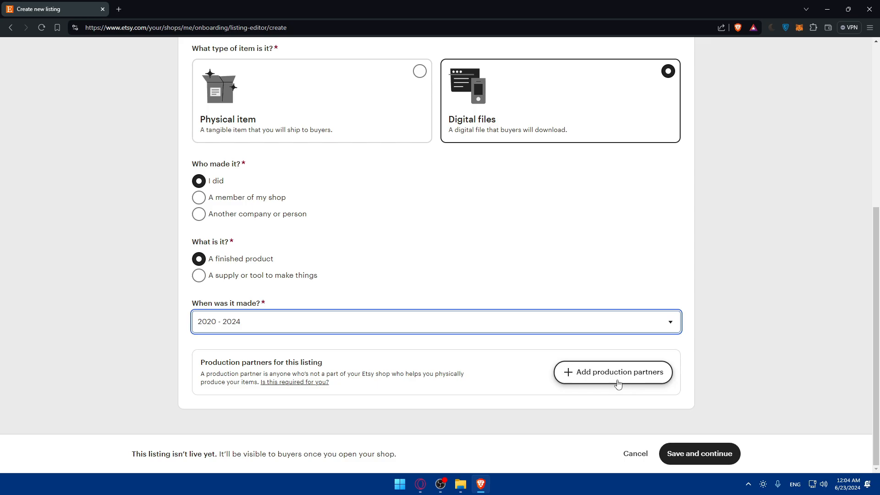
click(687, 459)
scroll(463, 225, up, 6)
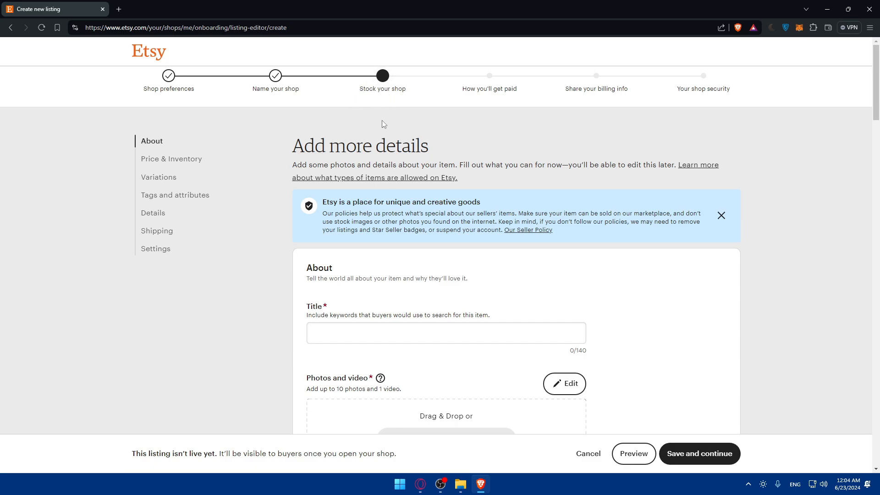
Step: Enter 'Test' as the listing title and bring up the photo file picker
scroll(387, 155, down, 3)
click(344, 178)
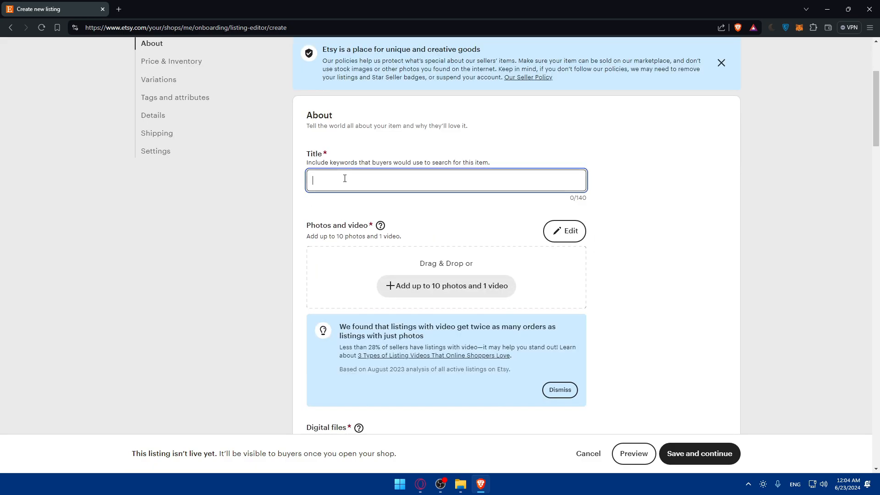
text(Test)
scroll(375, 202, down, 2)
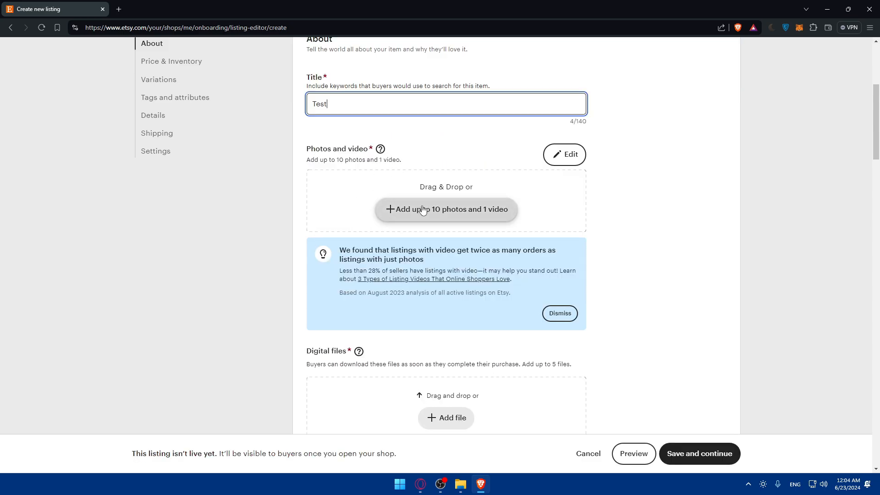
click(394, 209)
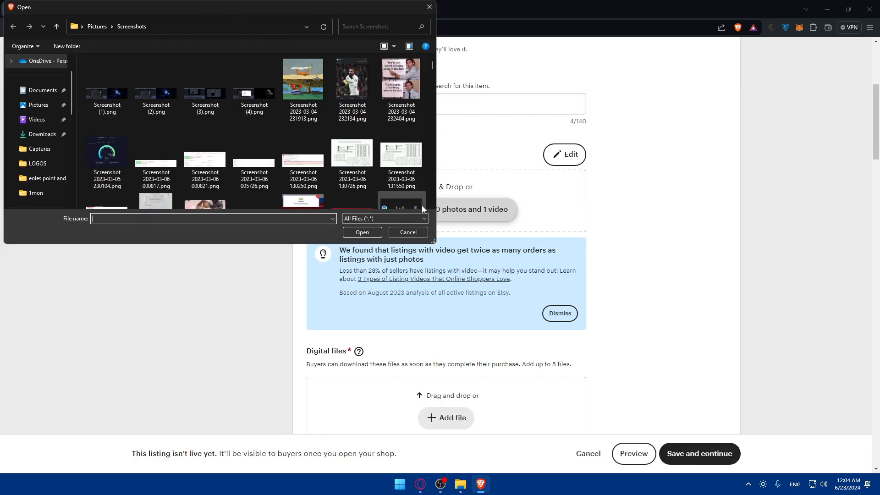
Step: Upload the panda wallpaper from Saved Pictures as the listing's primary photo
click(161, 85)
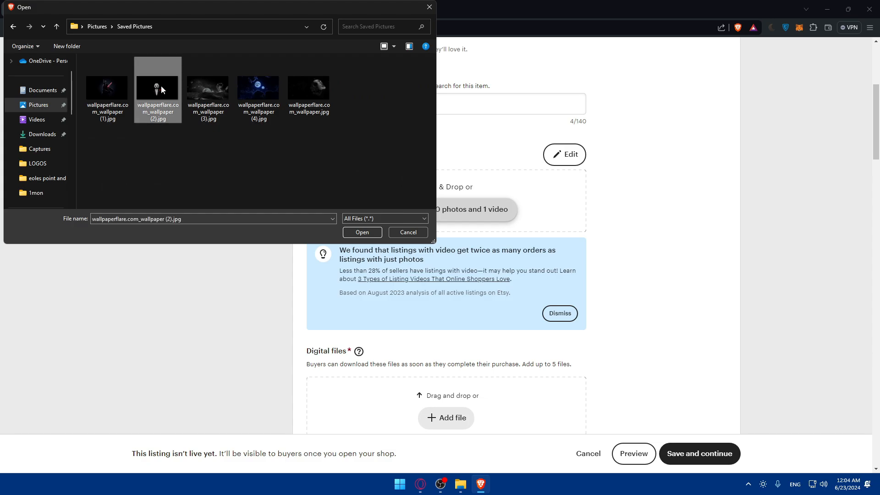
double_click(161, 85)
scroll(419, 242, down, 3)
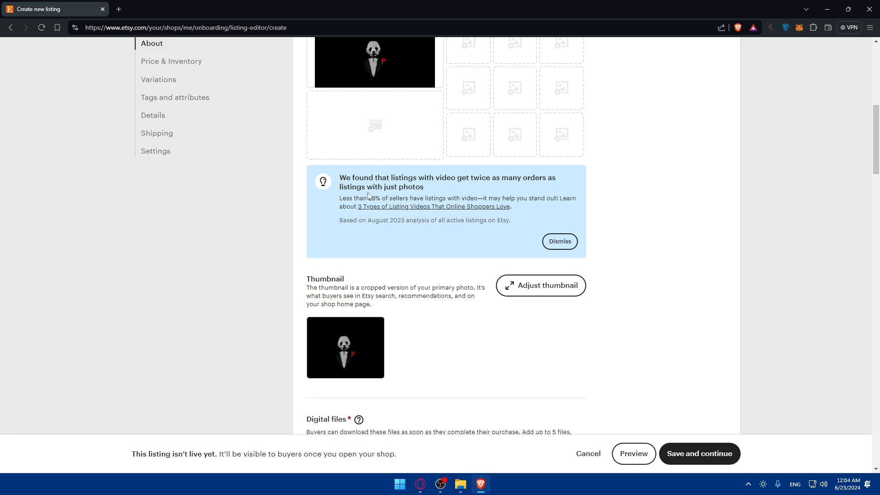
Step: Dismiss the video tip and bring up the thumbnail adjustment screen
click(559, 241)
scroll(425, 182, up, 3)
scroll(548, 198, down, 3)
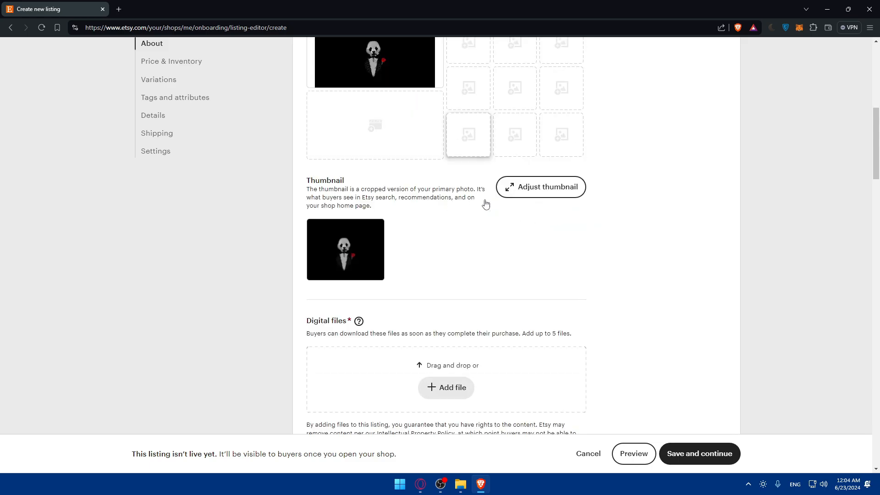
scroll(371, 139, up, 3)
scroll(521, 239, down, 3)
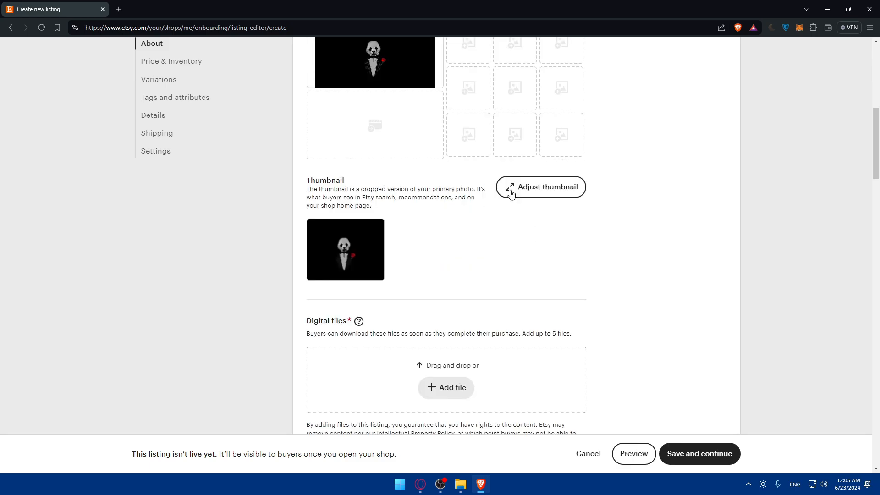
click(507, 188)
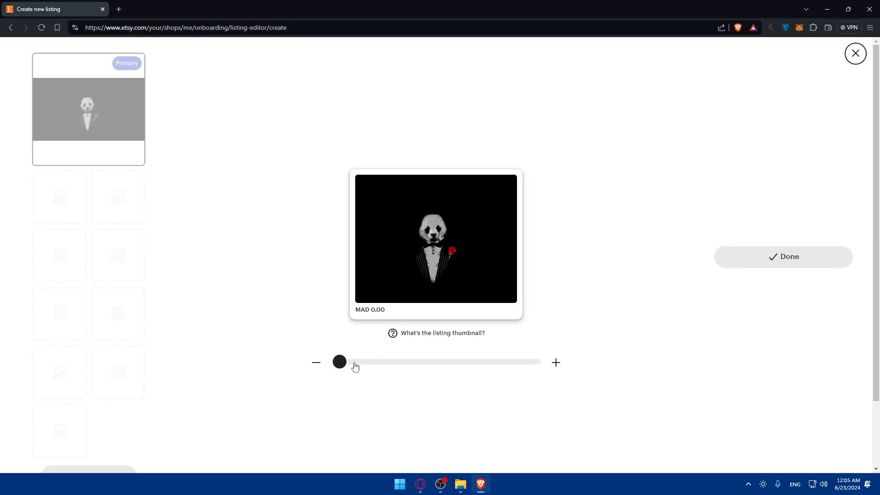
Step: Recentre the panda and zoom the thumbnail in to about 80%, saving the adjustment
drag(341, 360, 236, 355)
click(787, 294)
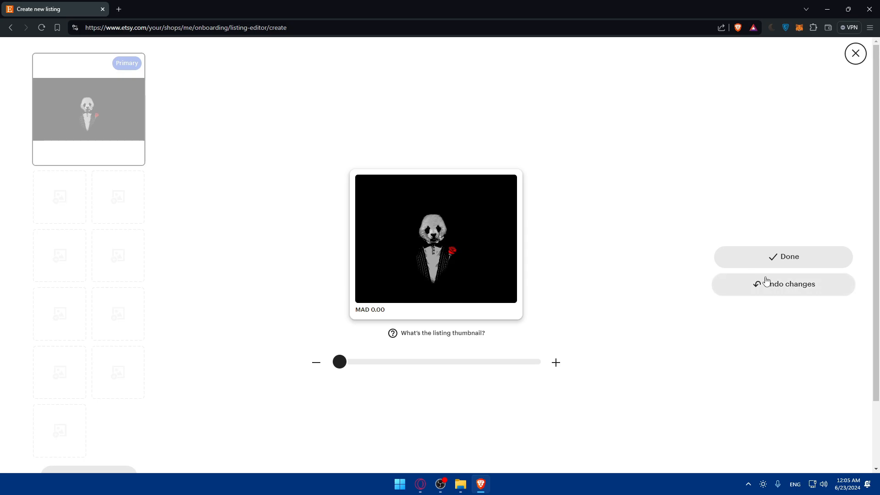
drag(414, 245, 435, 249)
drag(339, 362, 497, 362)
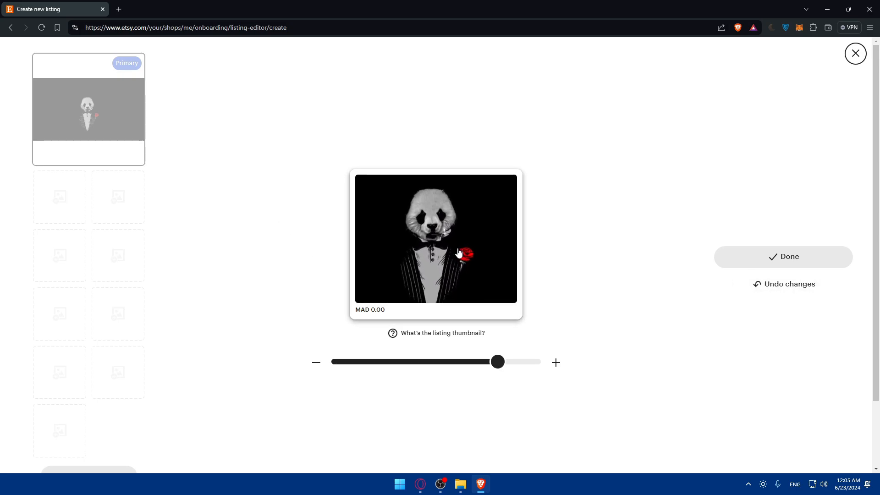
click(785, 257)
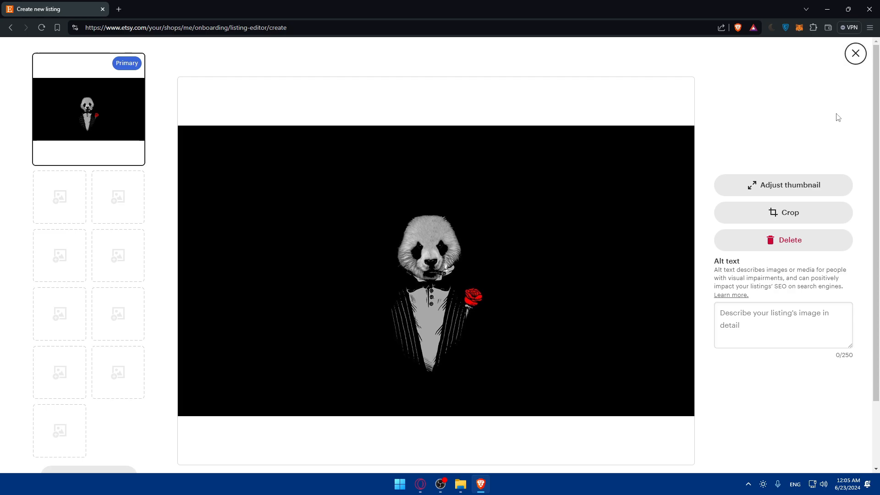
Step: Give the panda photo the alt text 'test' and apply it
click(855, 53)
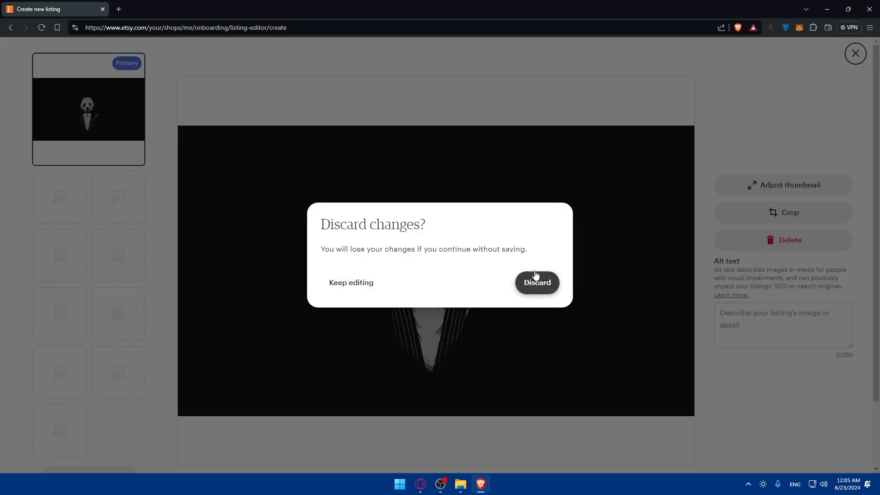
click(348, 285)
click(751, 319)
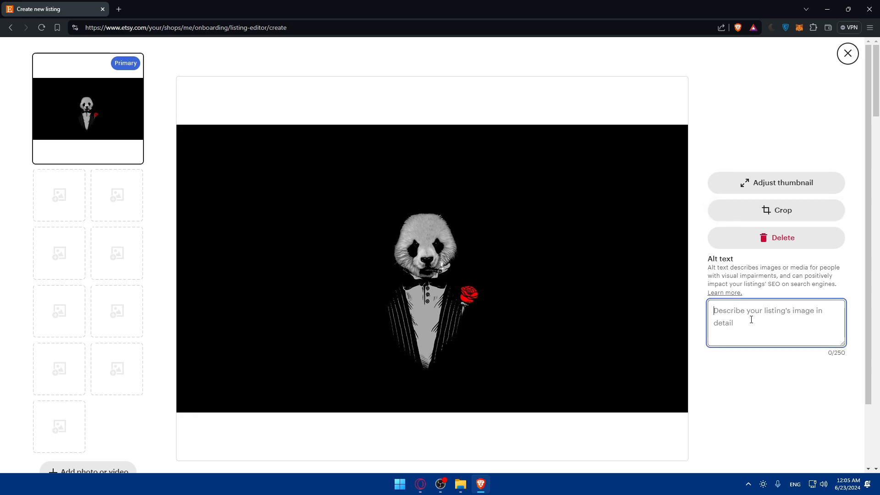
text(test)
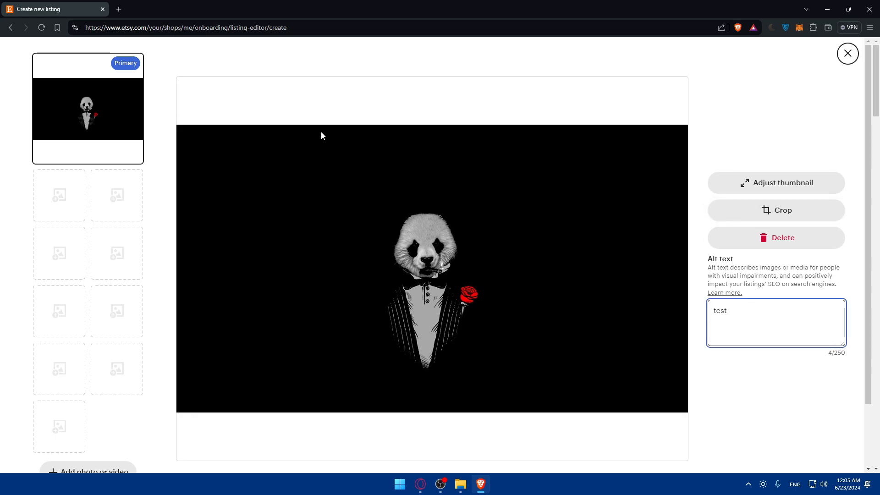
scroll(160, 173, down, 2)
click(833, 453)
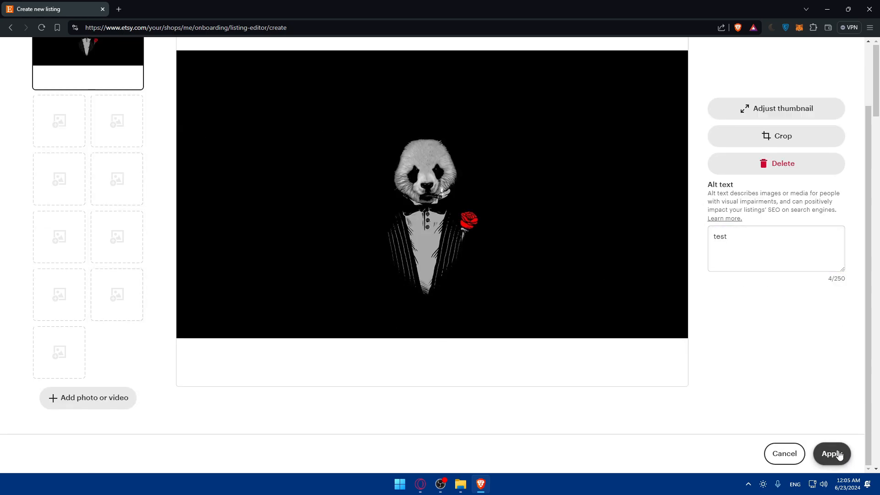
scroll(491, 276, down, 10)
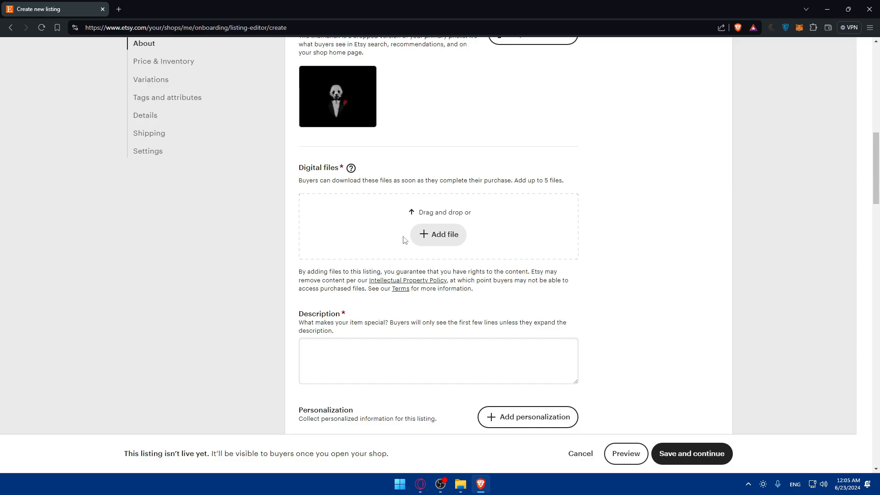
Step: Attach the panda wallpaper as the digital file, then remove it after its file-name error
click(438, 240)
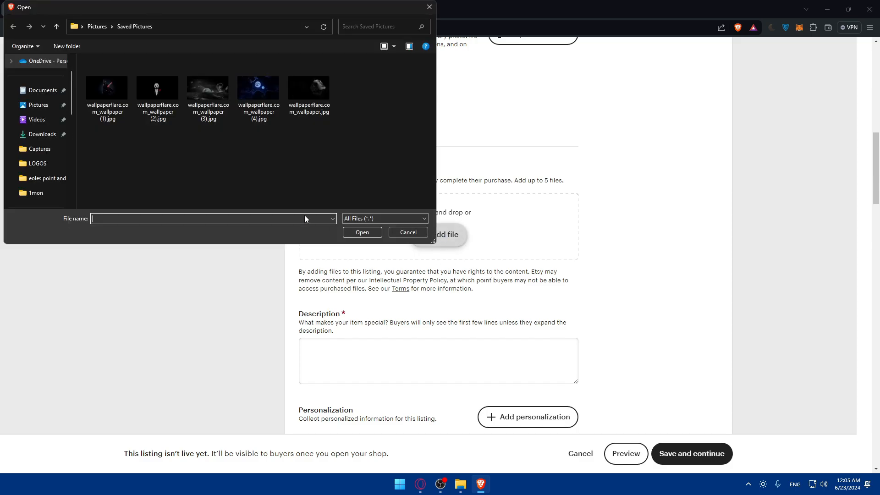
double_click(153, 82)
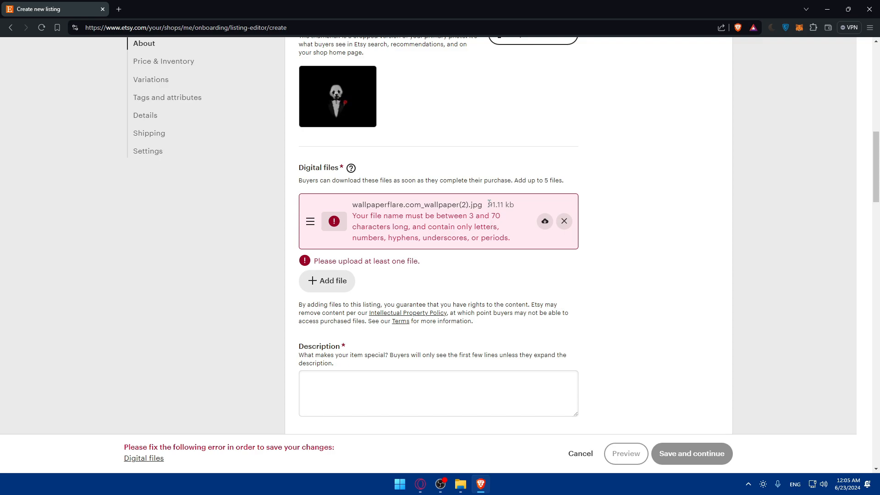
click(564, 221)
Step: Rename the panda image to test.jpg and upload it as the digital file
click(438, 234)
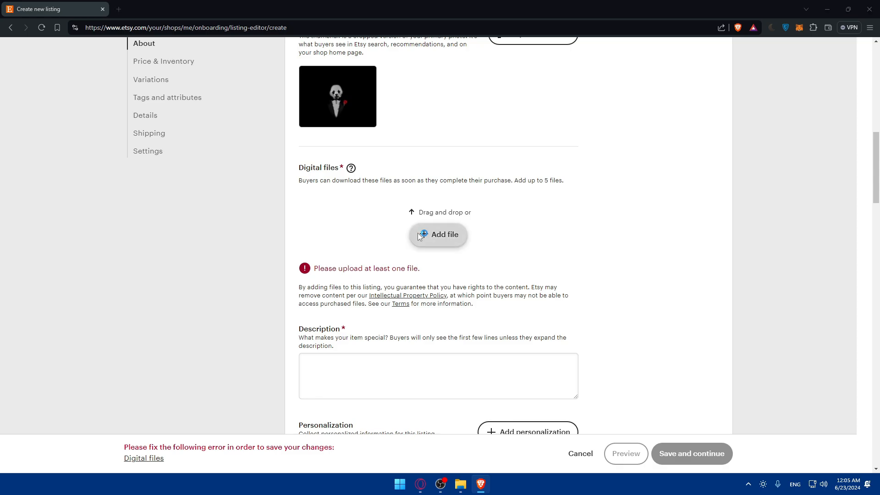
click(166, 88)
right_click(167, 91)
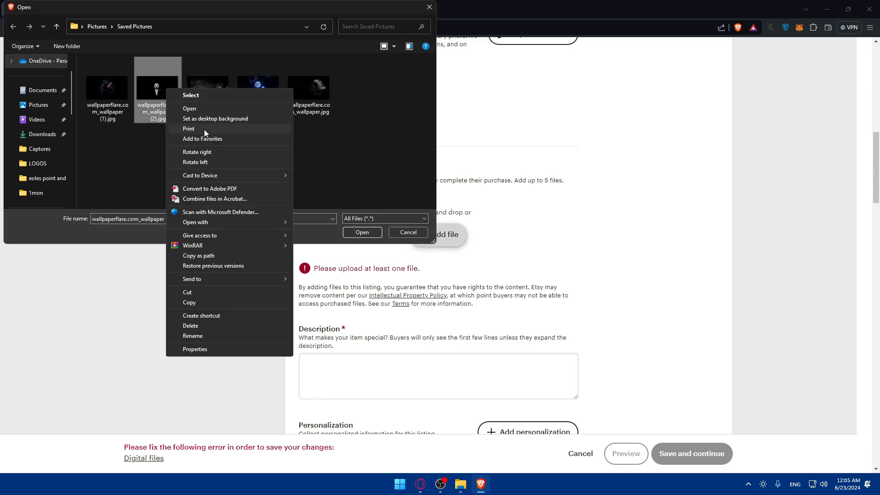
click(201, 340)
text(test)
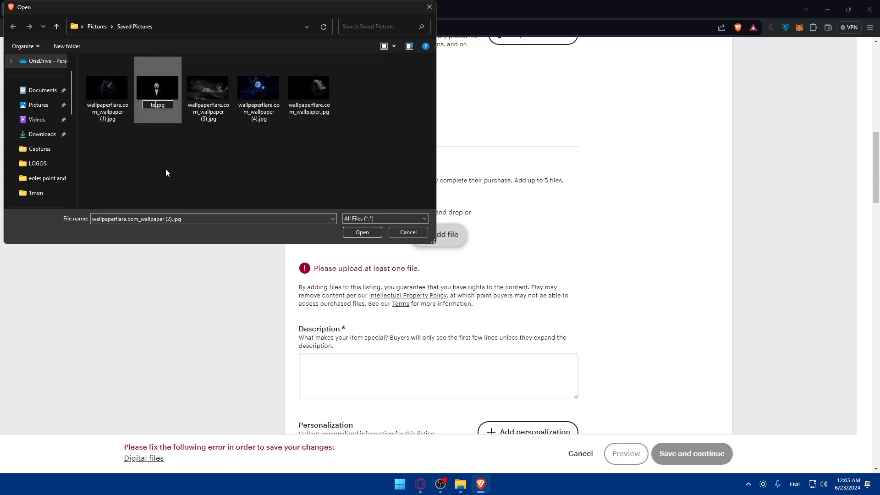
key(Return)
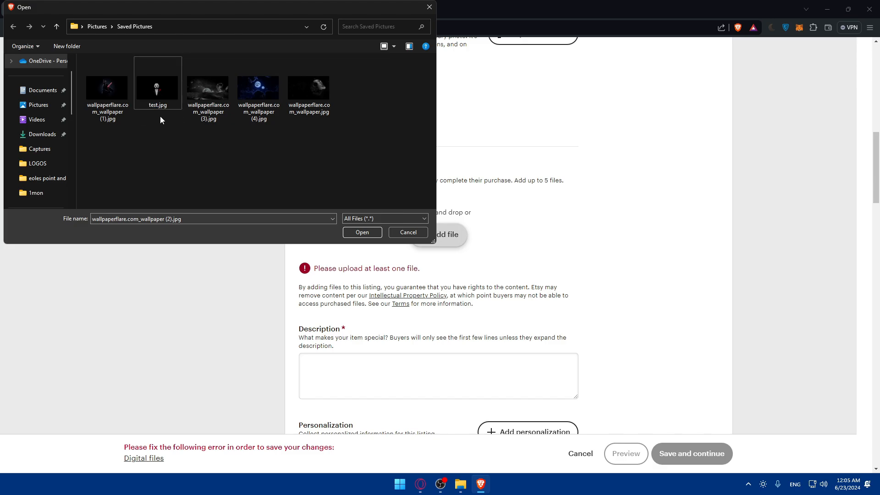
double_click(157, 89)
Step: Enter 'test' as the item description
scroll(415, 238, down, 2)
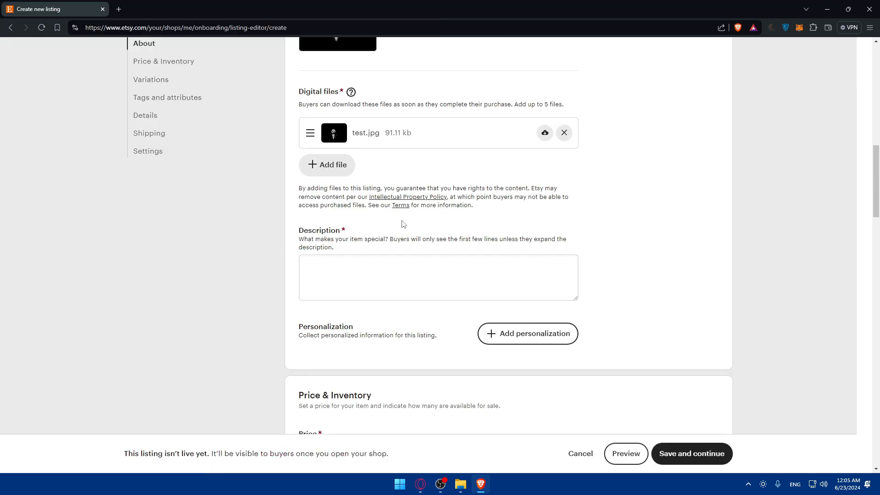
click(332, 285)
text(test)
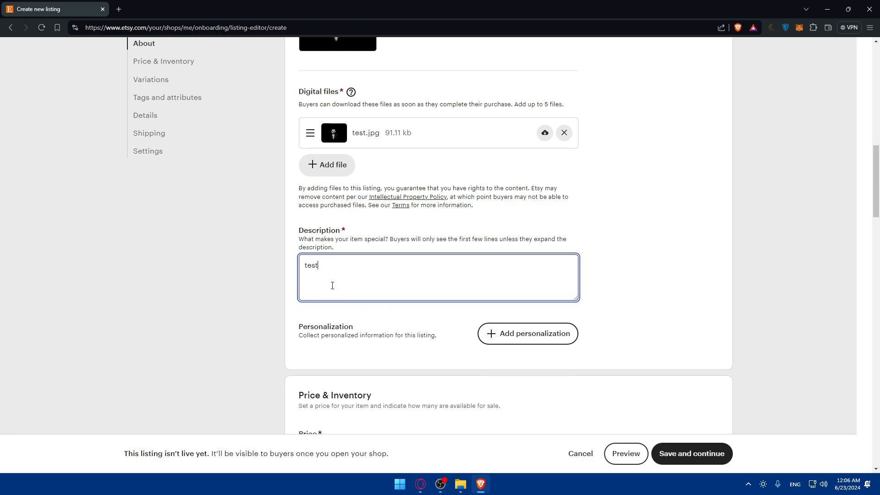
scroll(487, 229, down, 8)
scroll(455, 218, up, 3)
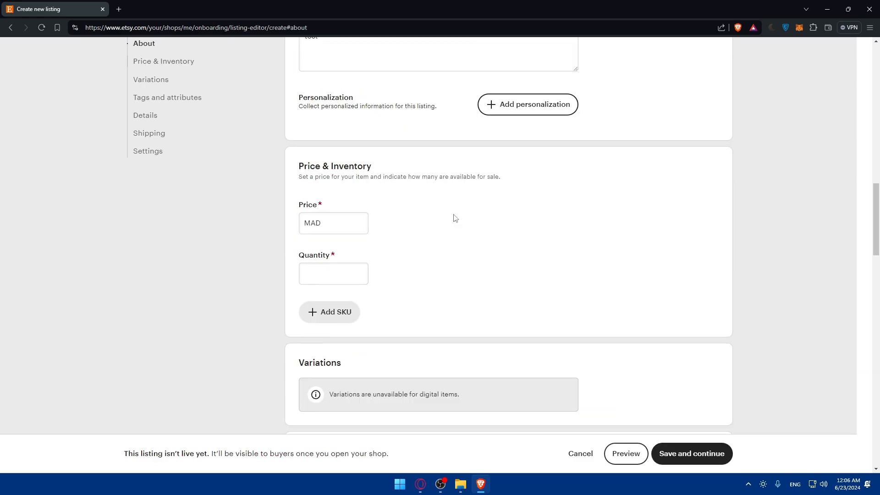
Step: Set the price to MAD100.00 and review the estimated profit of MAD 82.01
click(342, 221)
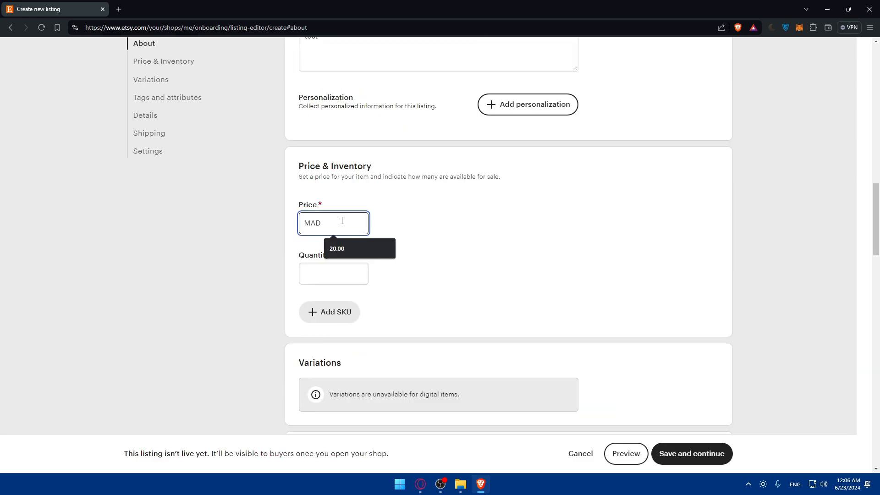
text(50)
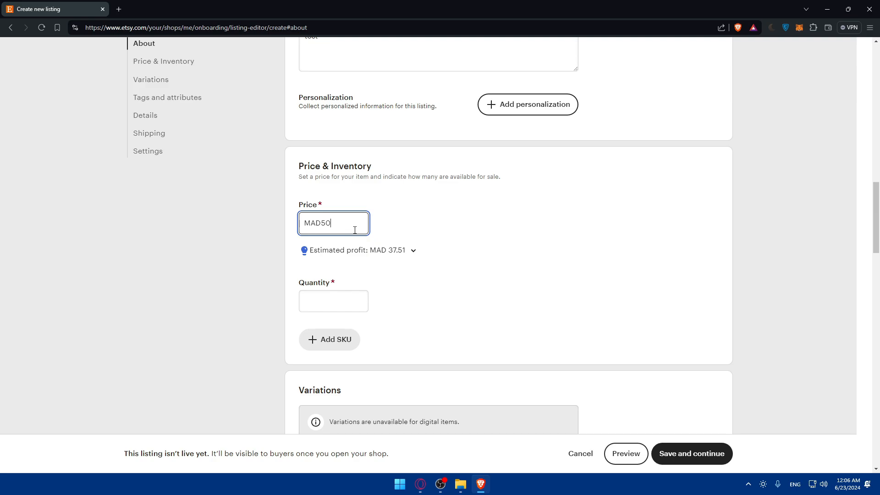
key(BackSpace)
key(BackSpace)
text(100)
scroll(436, 201, up, 5)
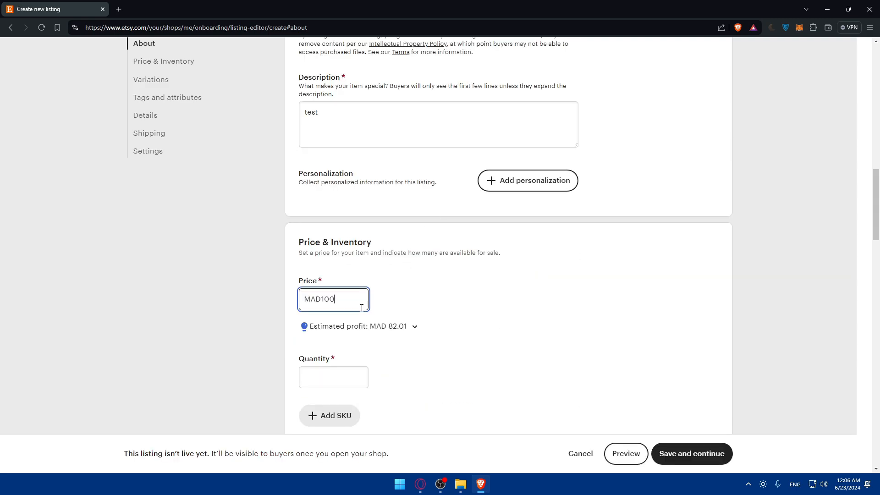
click(344, 329)
scroll(349, 293, down, 3)
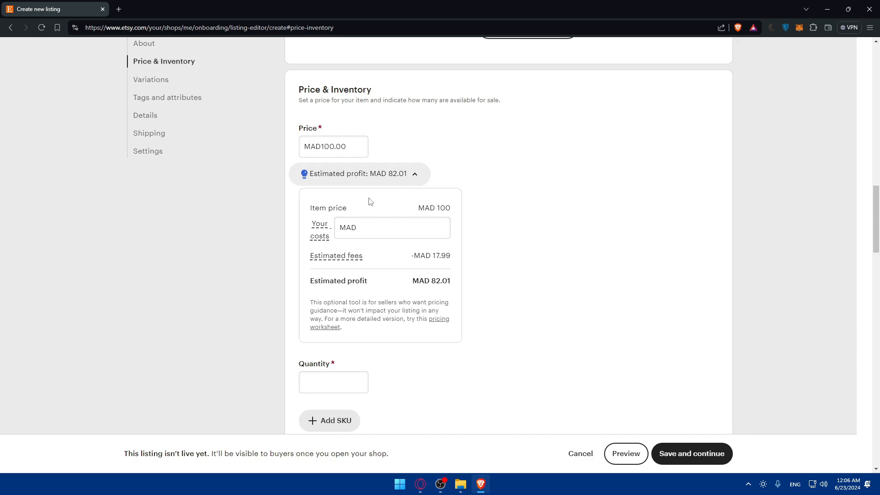
click(386, 175)
scroll(403, 195, up, 8)
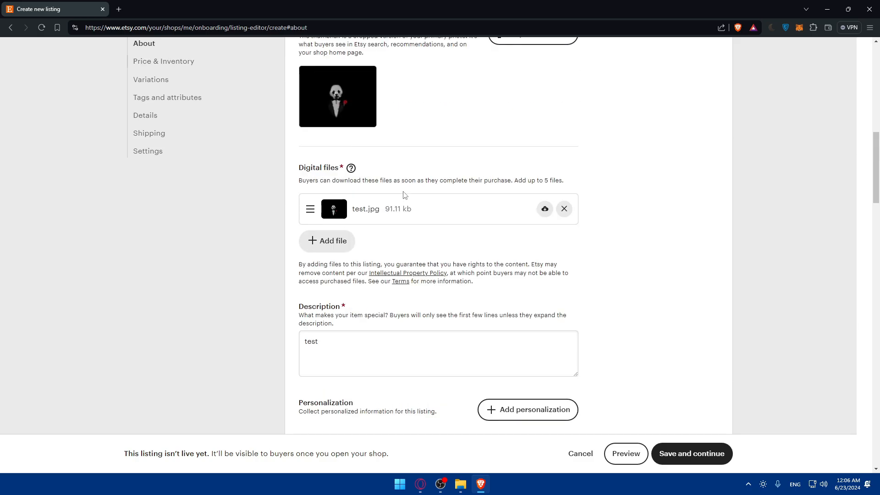
scroll(419, 210, down, 6)
Step: Set the listing quantity to 999
click(332, 302)
click(422, 304)
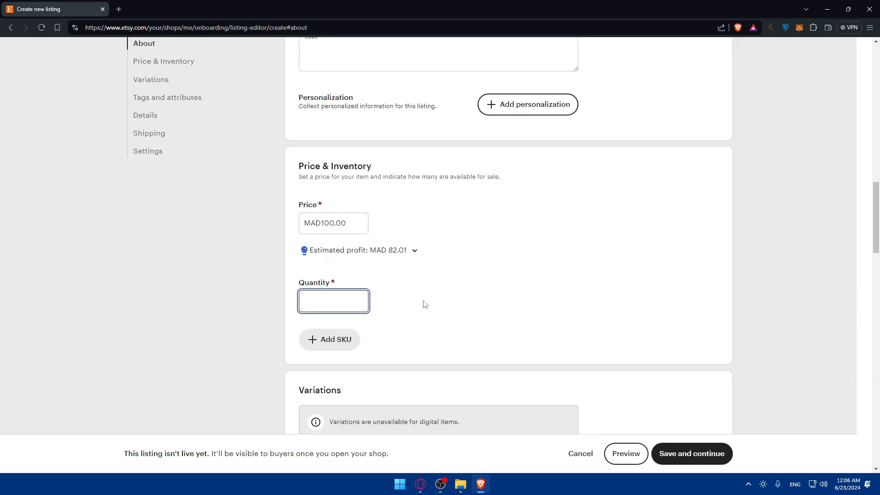
click(331, 302)
text(9)
key(BackSpace)
key(BackSpace)
key(BackSpace)
click(427, 276)
scroll(444, 280, up, 18)
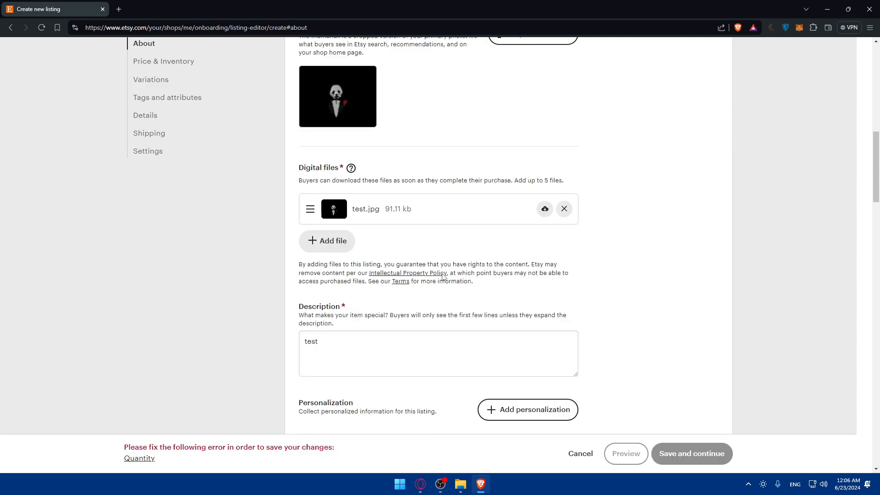
scroll(450, 277, down, 20)
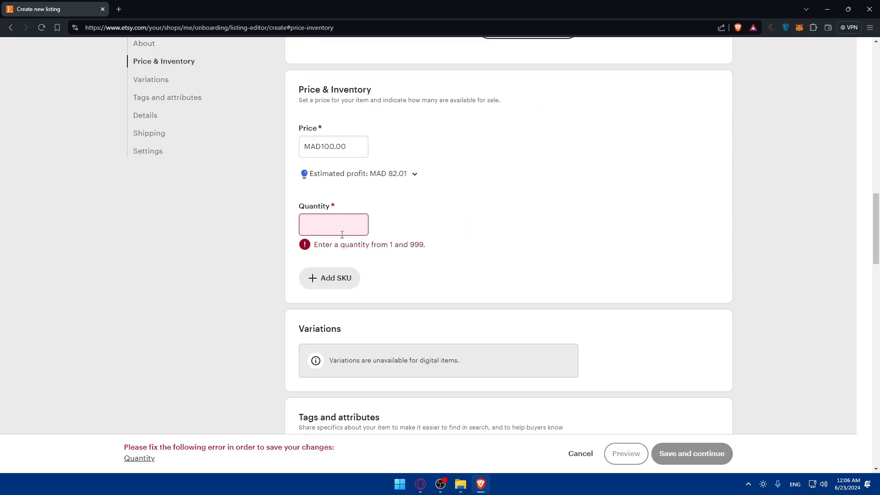
click(342, 234)
click(447, 225)
click(334, 231)
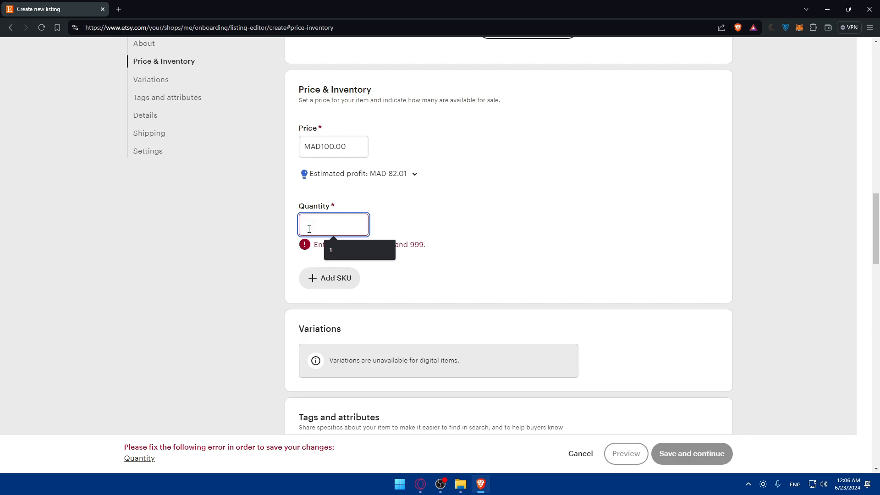
text(999)
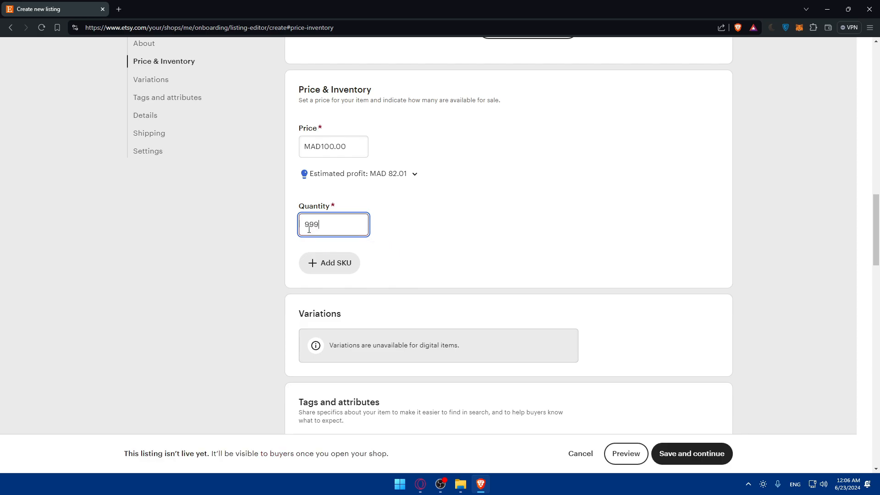
text(9)
key(BackSpace)
Step: Set the listing category to Picture Frames by searching 'picture fra'
scroll(345, 227, down, 7)
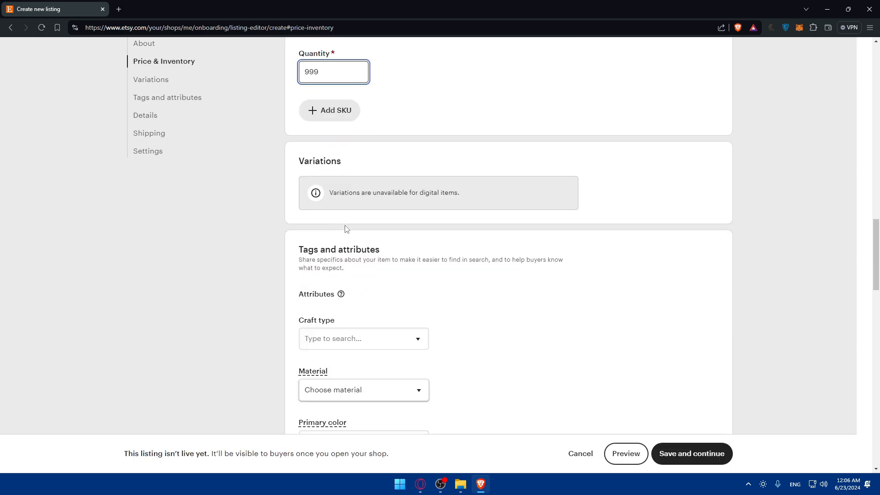
scroll(391, 118, down, 15)
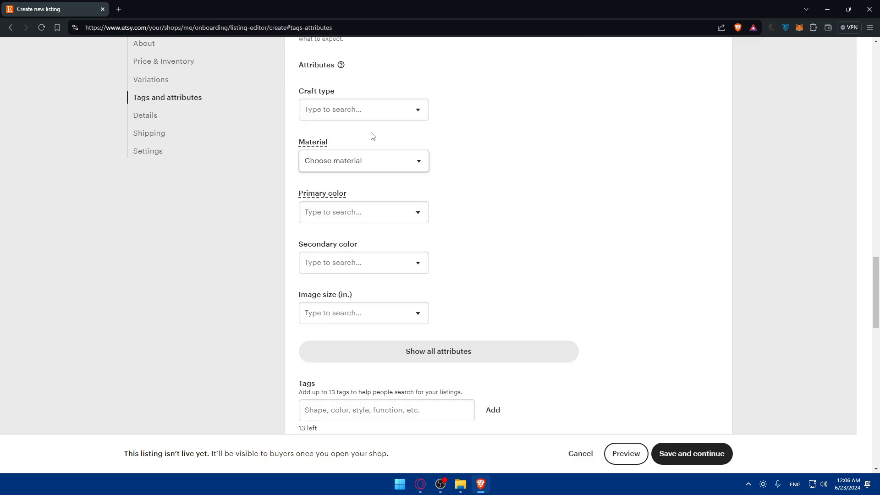
scroll(365, 125, down, 5)
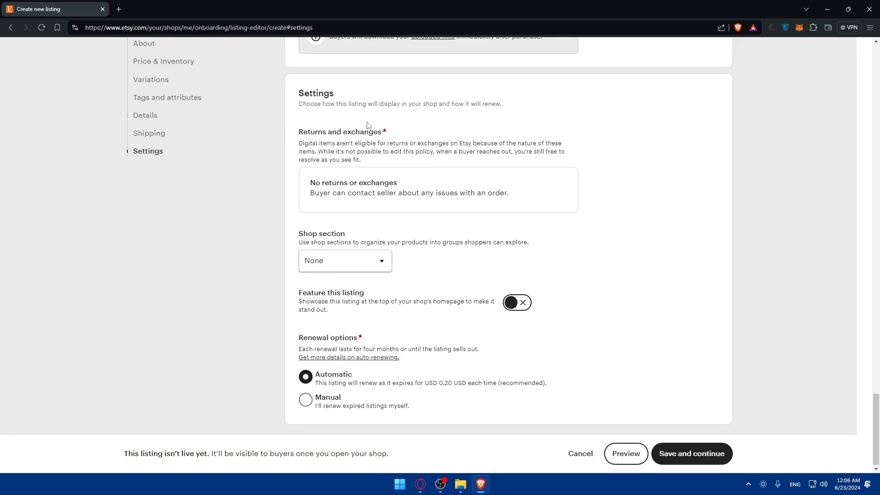
scroll(365, 127, up, 8)
click(361, 255)
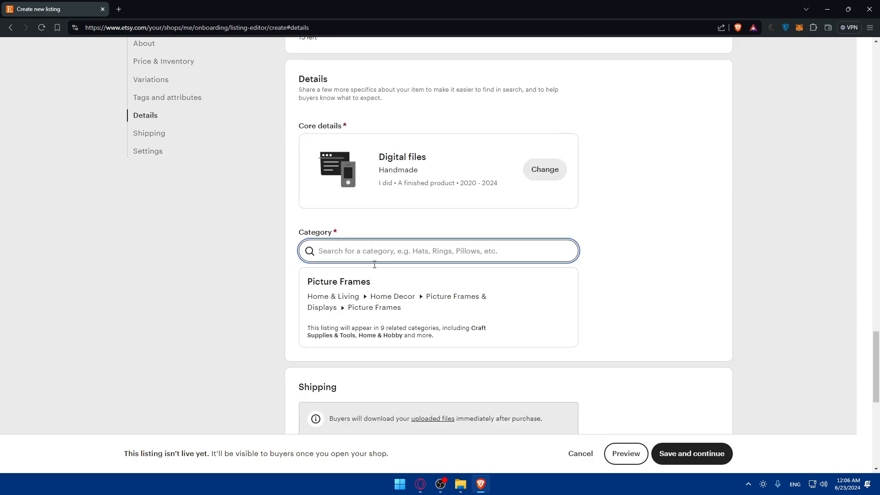
text(pi)
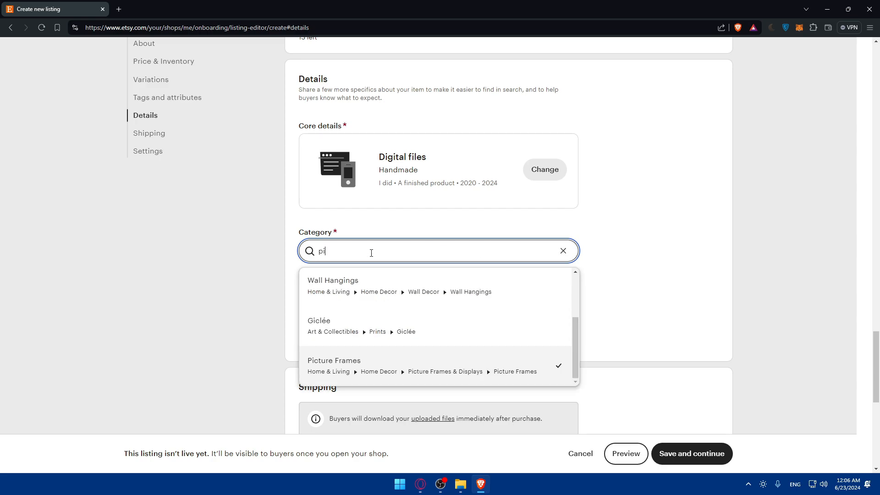
text(cture )
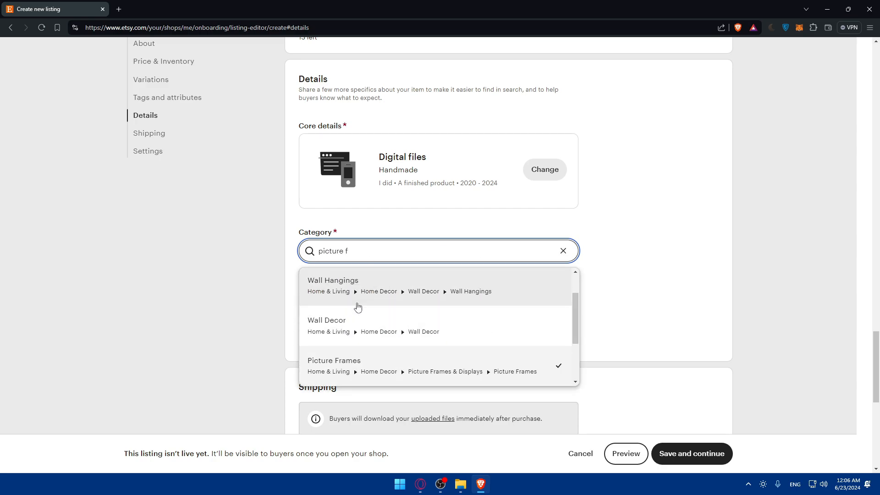
text(fra)
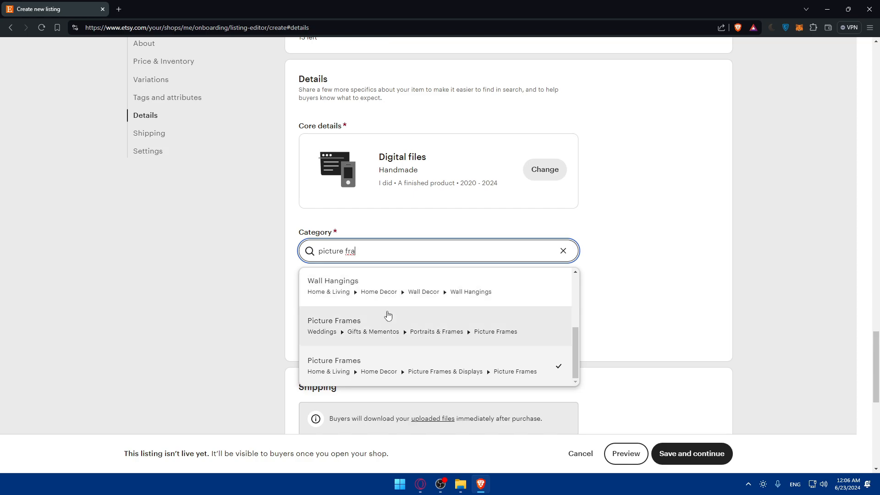
click(387, 314)
Step: Save the listing and skip adding more listings for now
scroll(417, 265, down, 6)
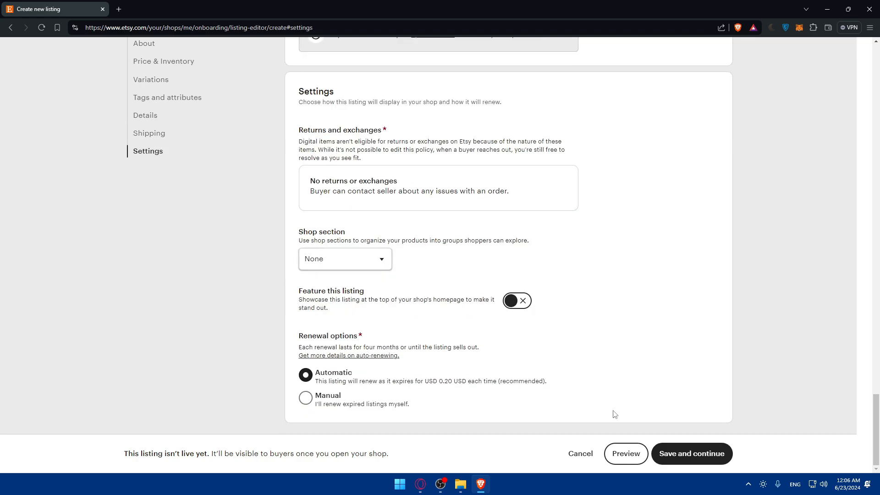
click(665, 453)
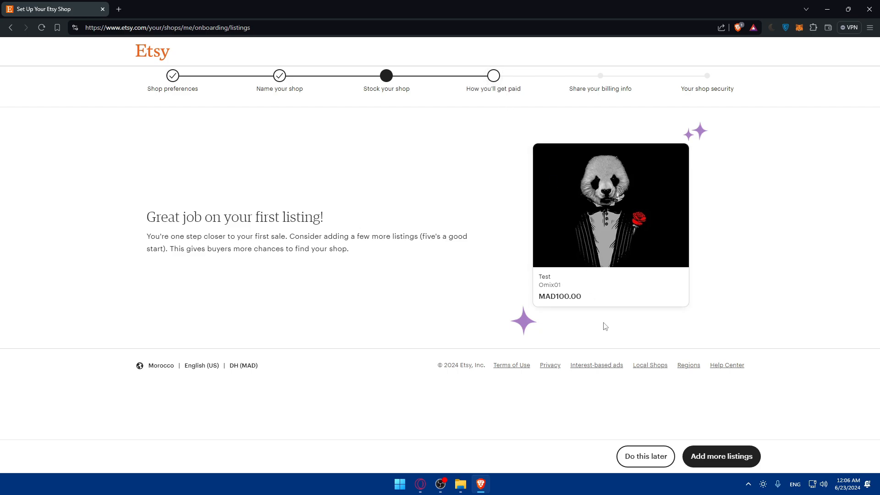
click(627, 456)
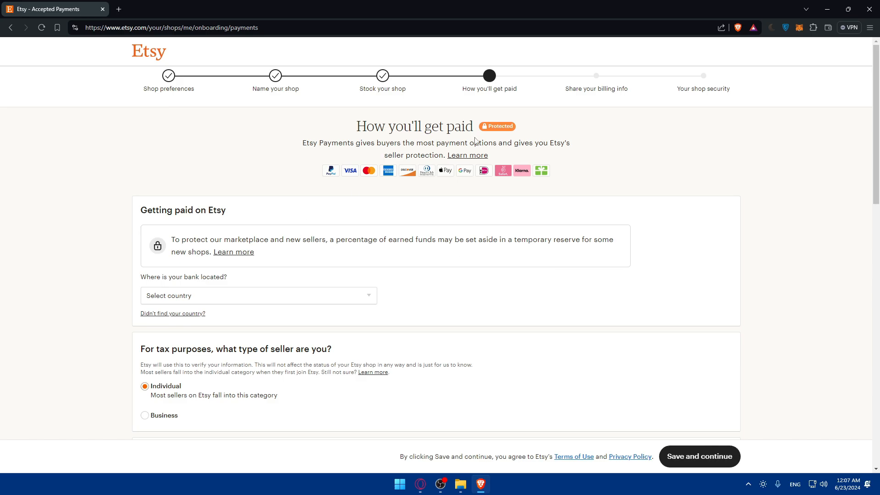
Step: Open the bank country list on the How you'll get paid form
scroll(320, 263, down, 7)
scroll(316, 261, up, 5)
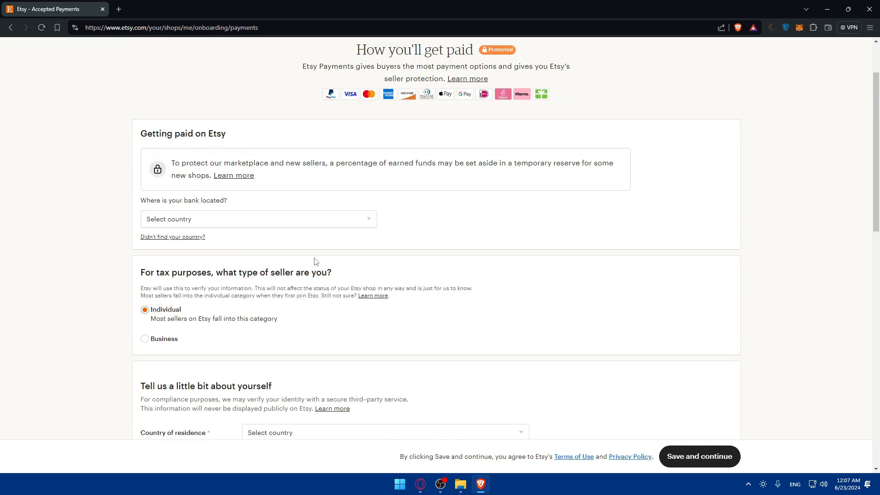
scroll(277, 175, up, 2)
click(248, 295)
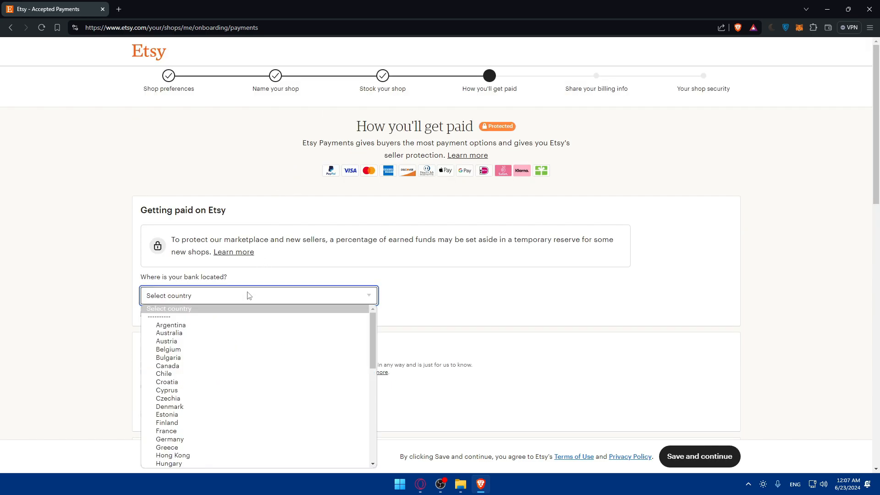
scroll(40, 247, down, 13)
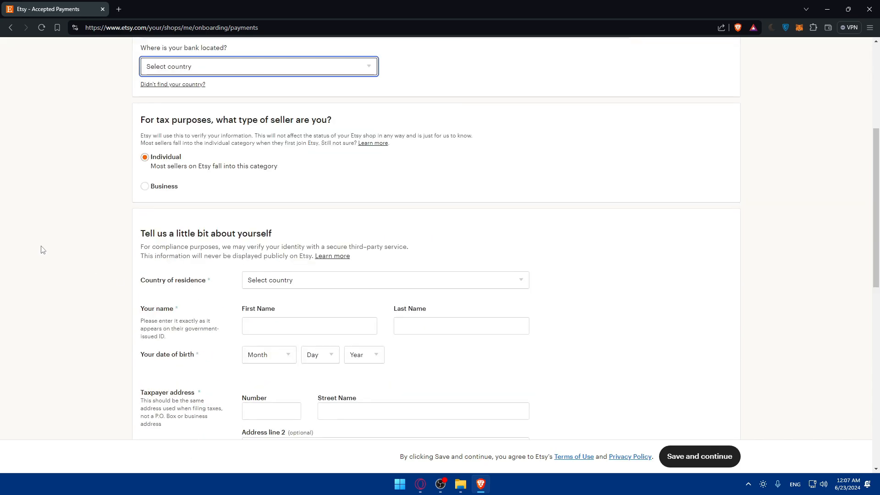
scroll(350, 249, up, 2)
scroll(437, 266, up, 2)
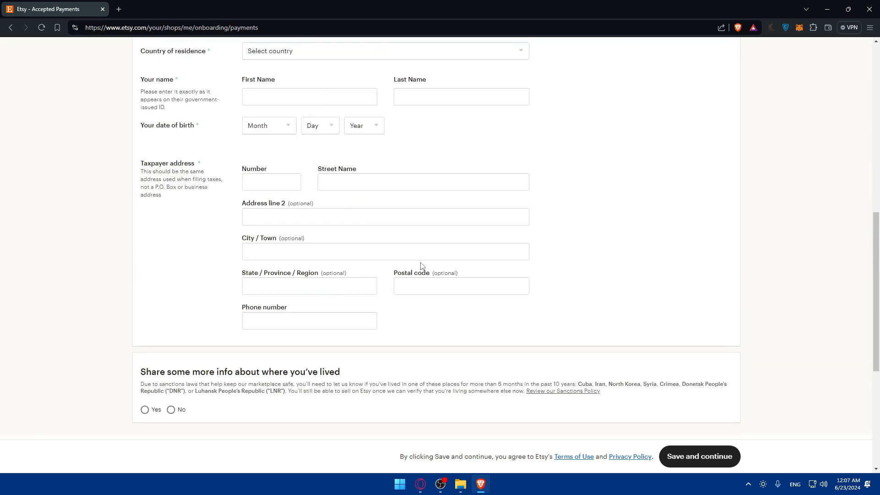
scroll(436, 271, down, 4)
Step: Attempt to save the payment details, revealing required bank country, name, address and phone
click(688, 456)
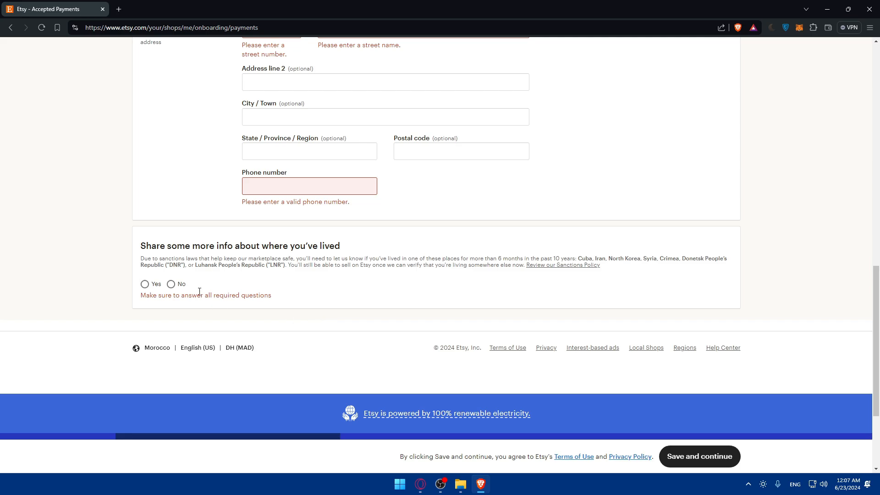
scroll(180, 287, up, 15)
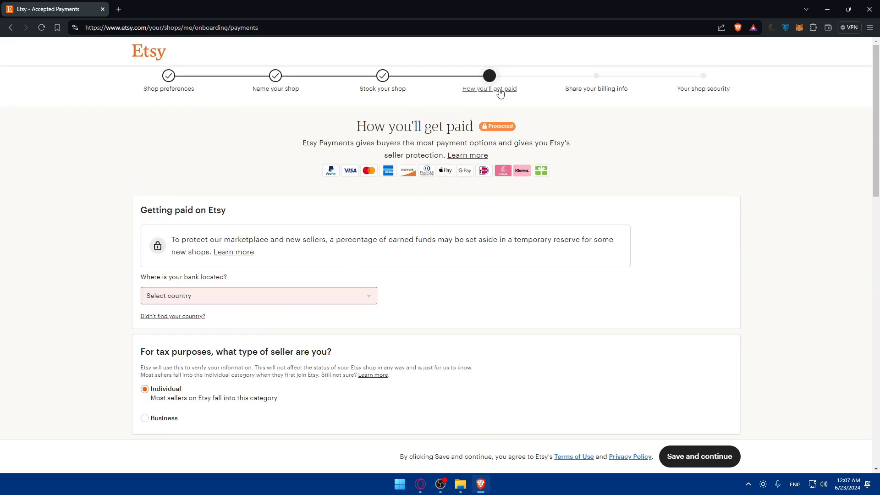
scroll(290, 169, down, 11)
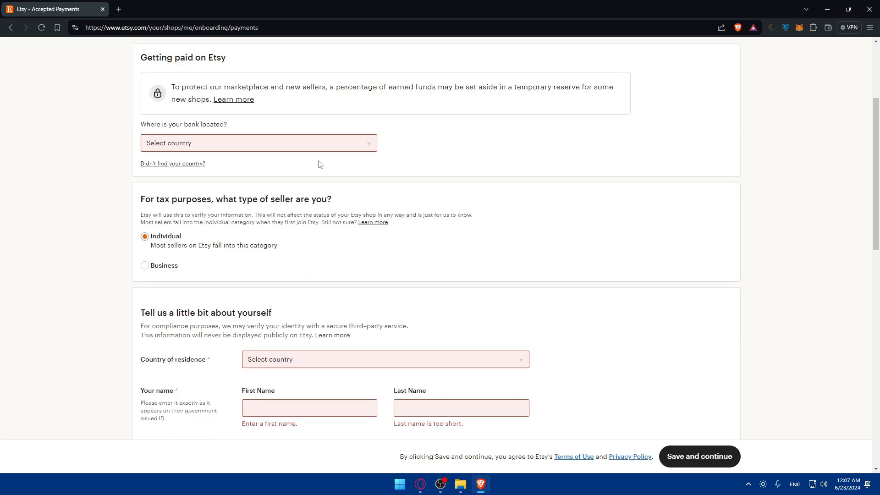
scroll(283, 181, down, 3)
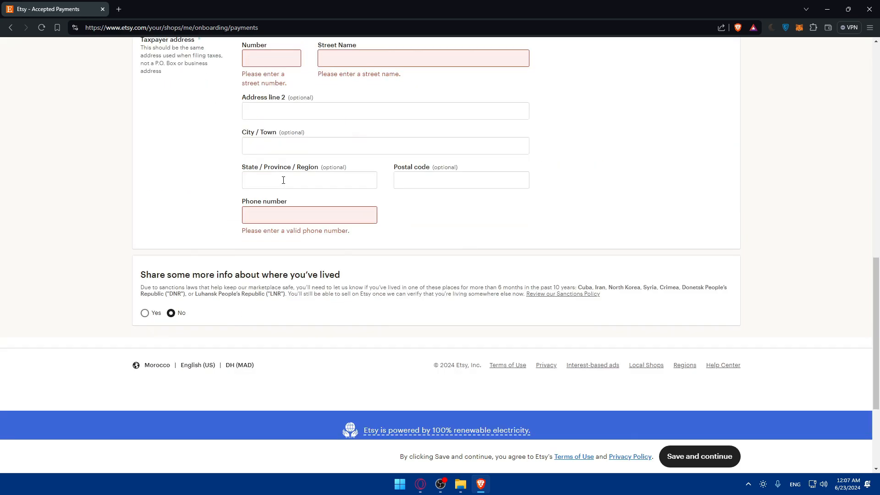
scroll(283, 180, up, 14)
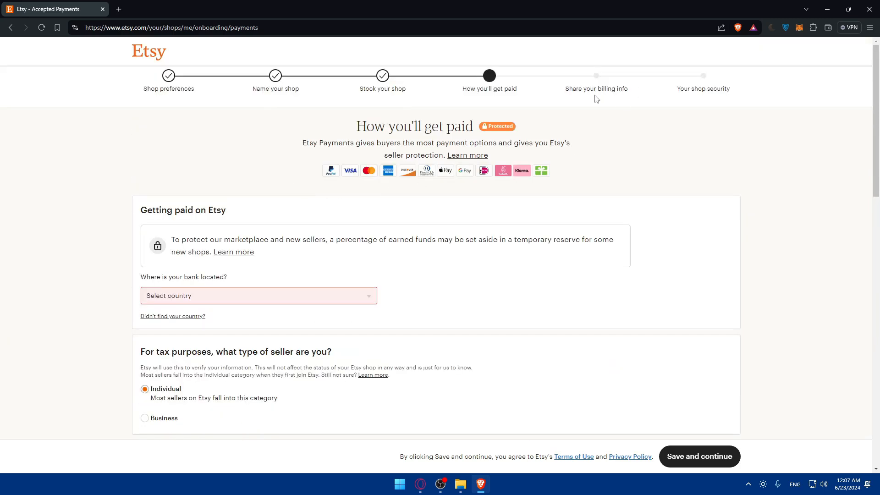